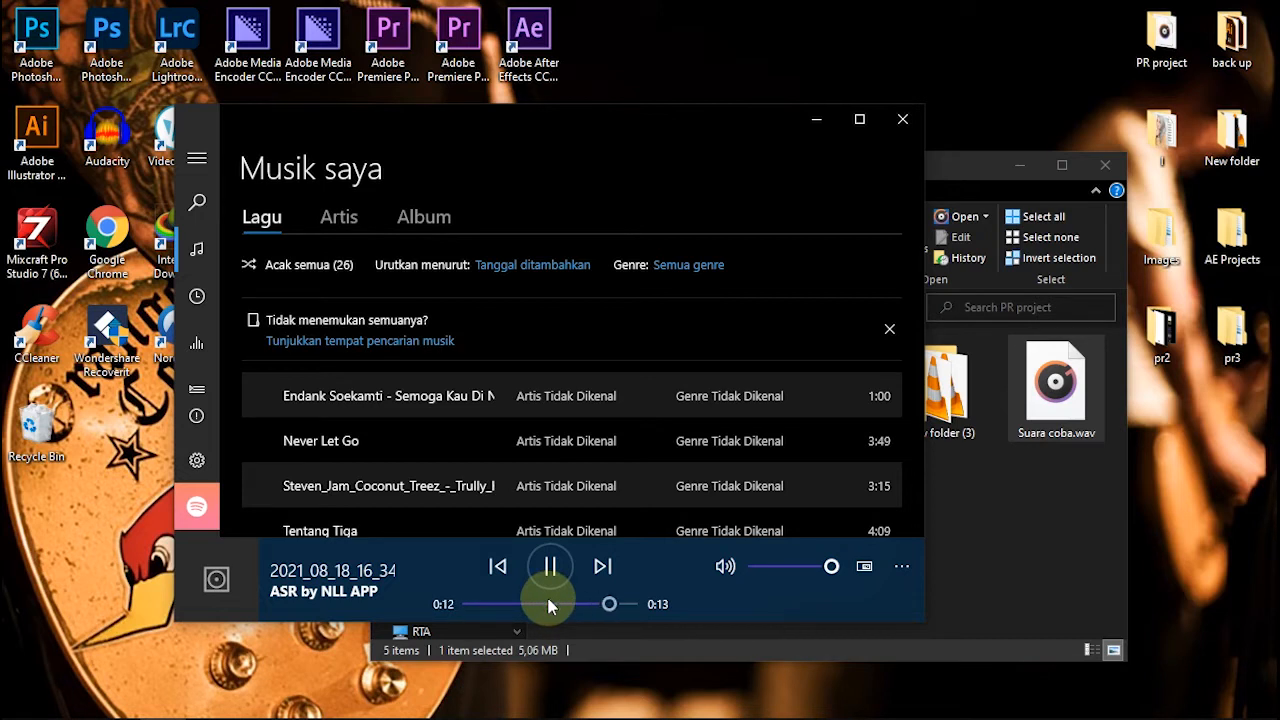
Step: Close the music player, launch Audacity and import Suara coba.wav from the PR project folder, reading the file directly from the original
left_click(902, 119)
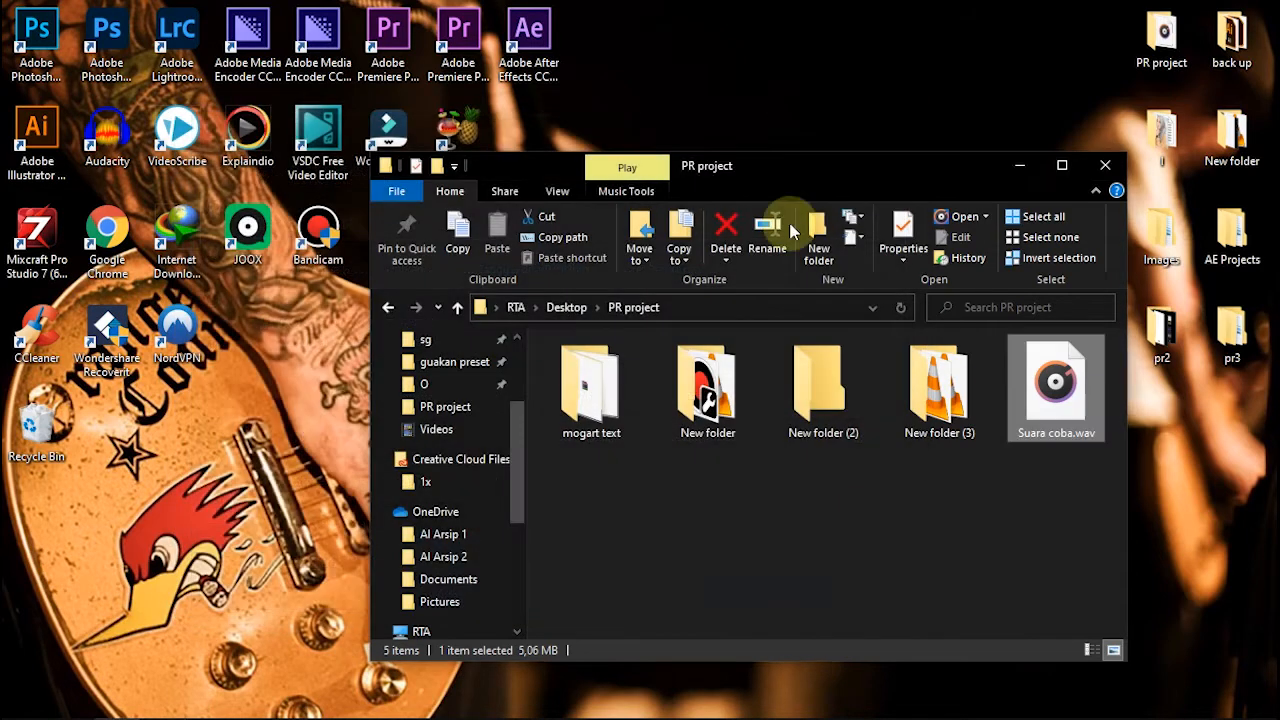
double_click(107, 135)
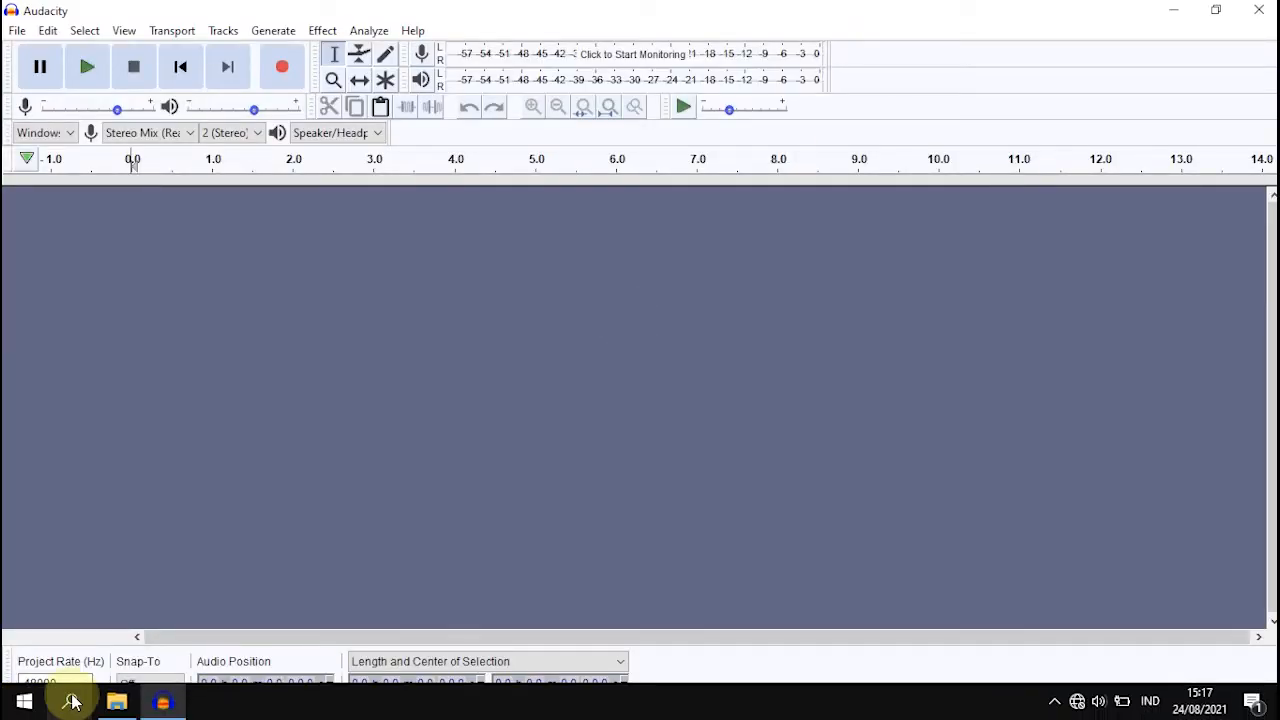
left_click(116, 700)
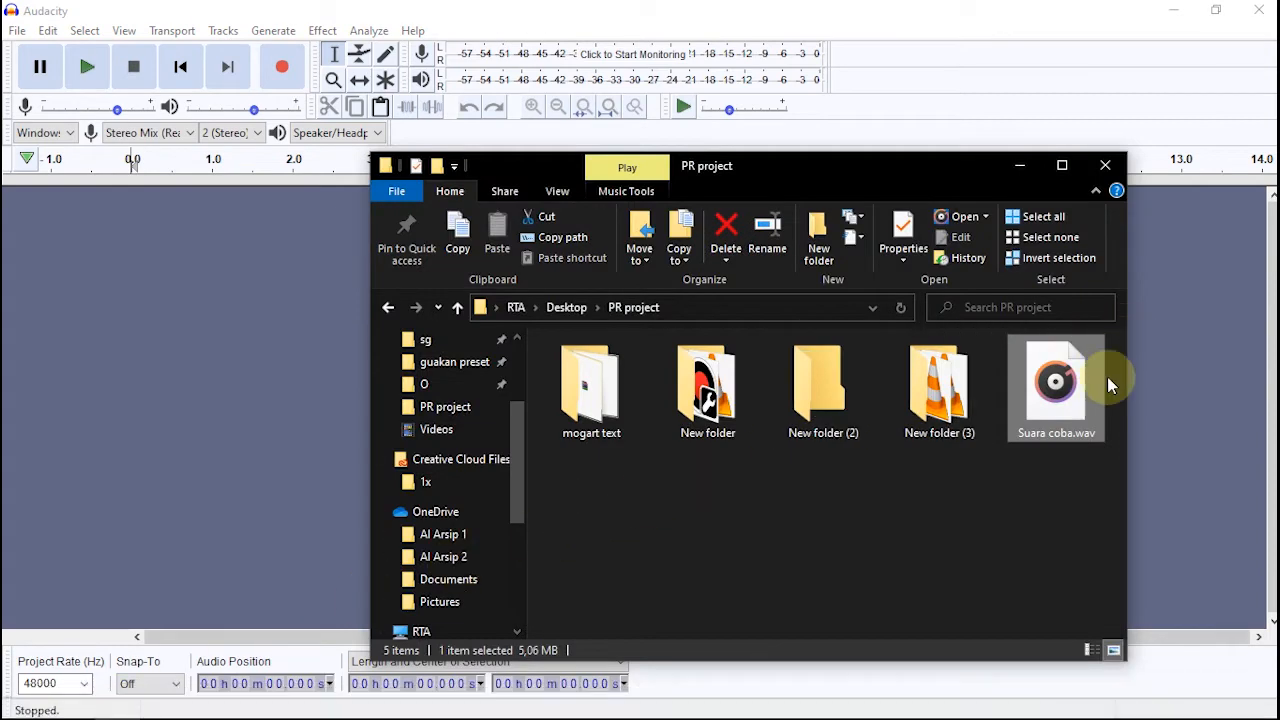
left_click_drag(1066, 392, 237, 360)
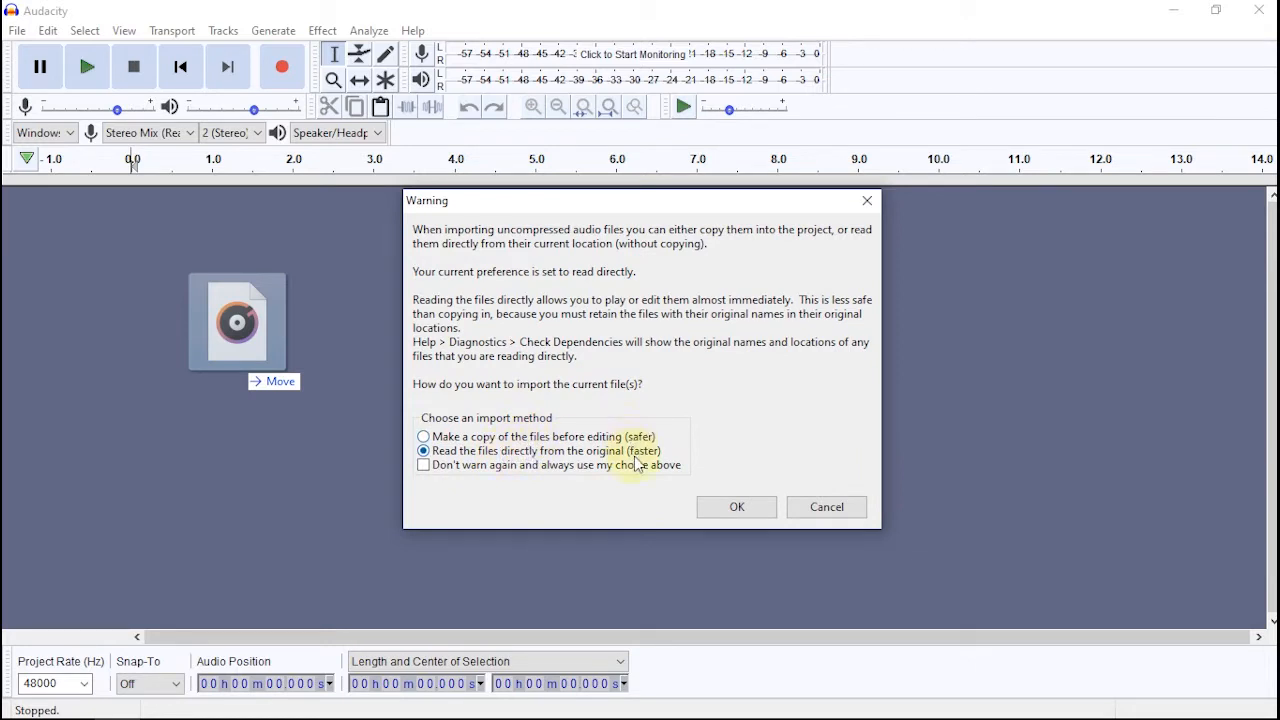
left_click(737, 508)
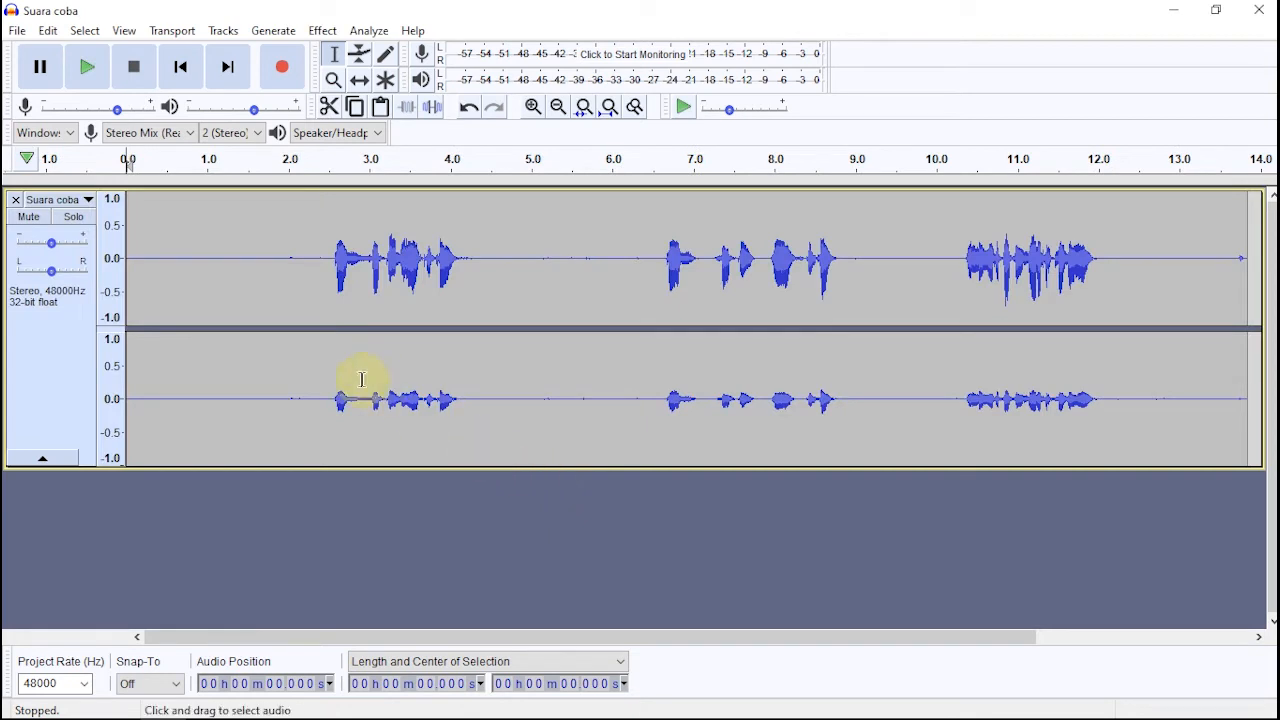
Step: Play back the recording and delete its middle phrase, from about 4.3 s to about 10.1 s
left_click(168, 262)
key("space")
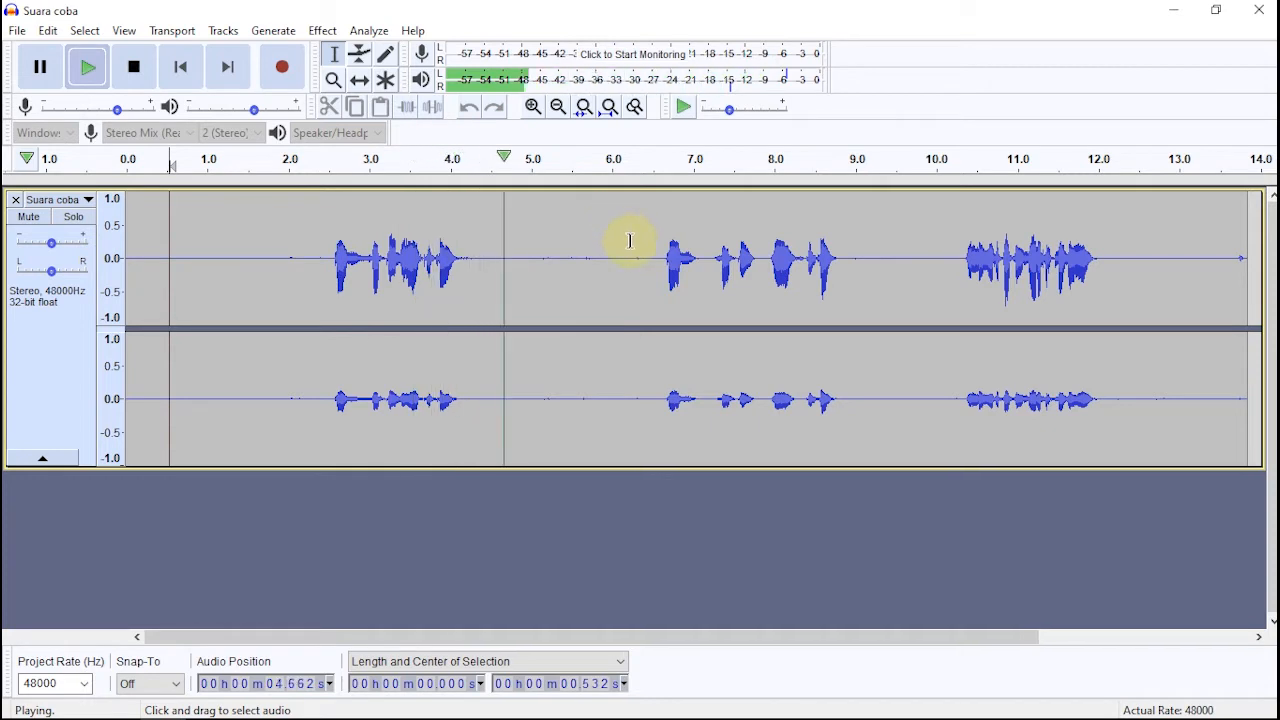
left_click(477, 248)
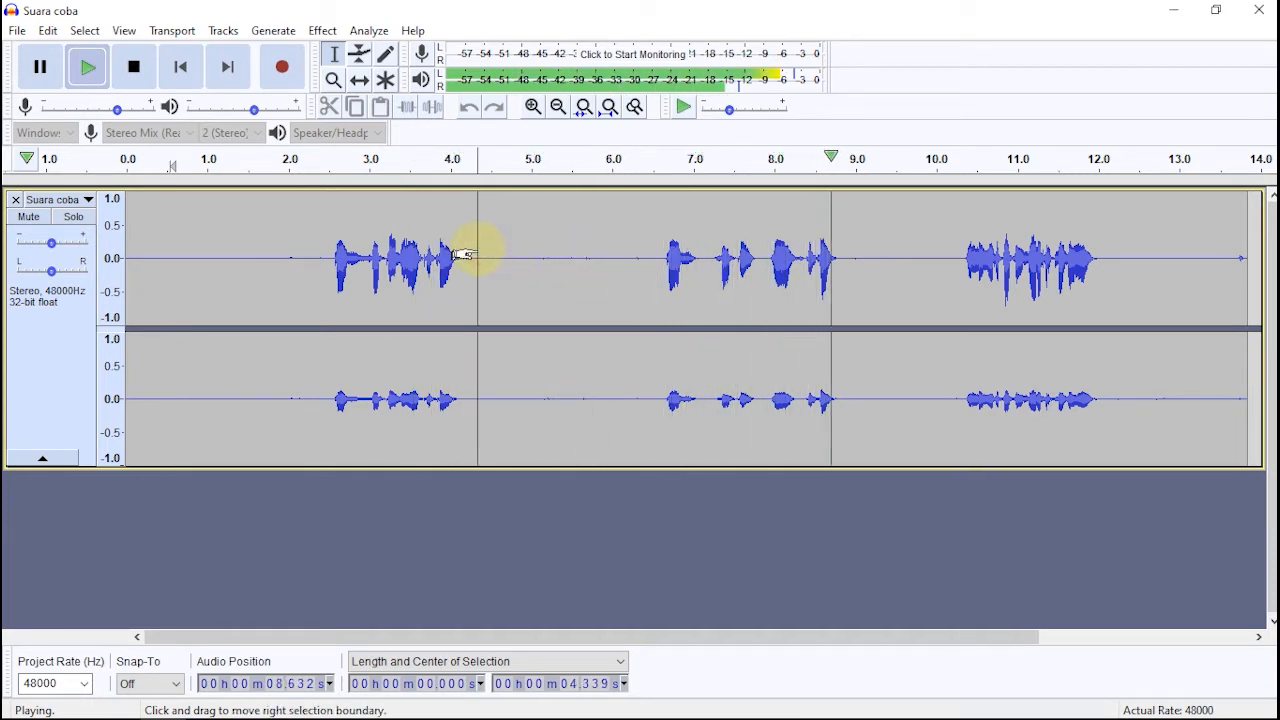
left_click_drag(477, 249, 930, 302)
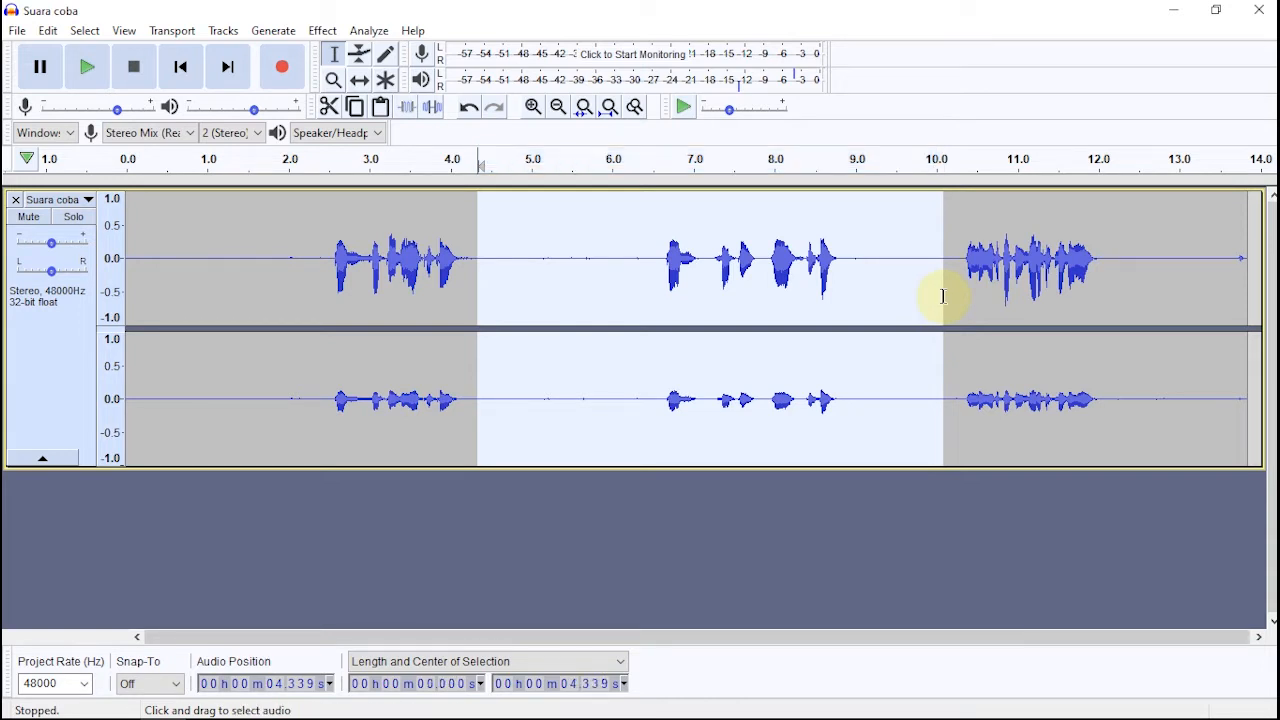
key("Delete")
Step: Play back the shortened track, then trim the silence after about 7.4 s and the first 1.3 s or so
left_click(267, 238)
key("space")
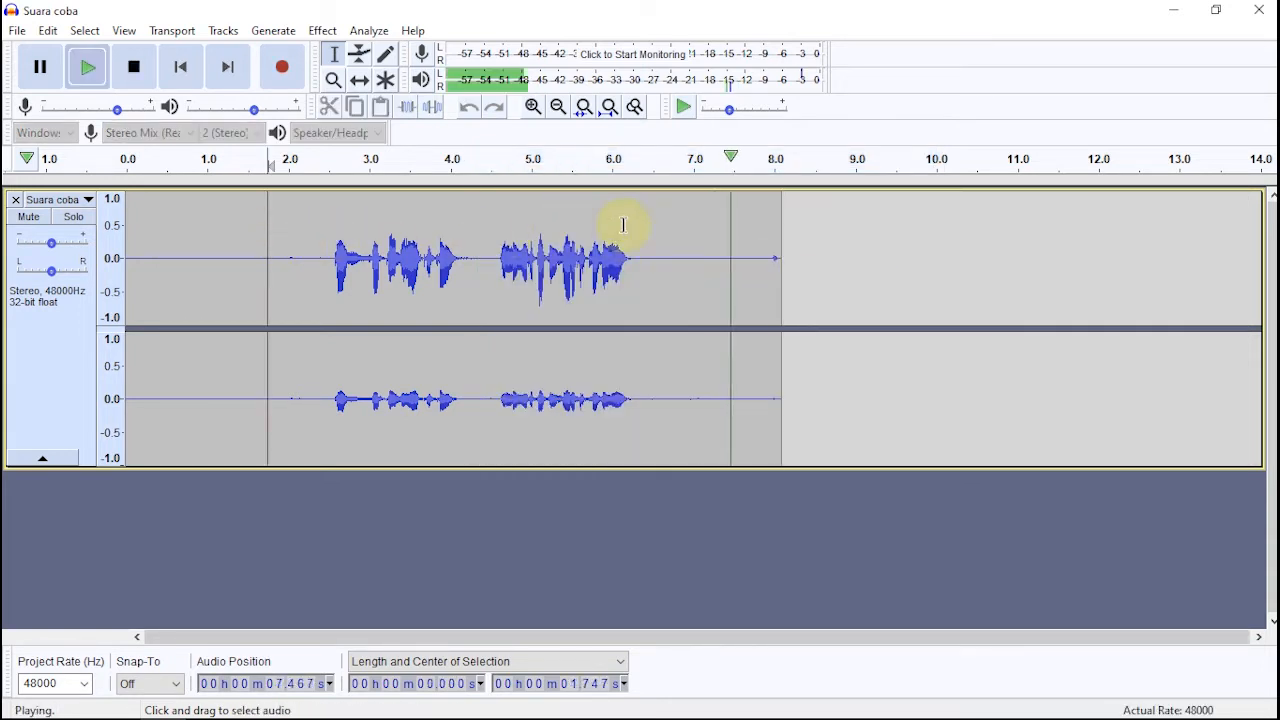
left_click_drag(726, 251, 803, 263)
key("Delete")
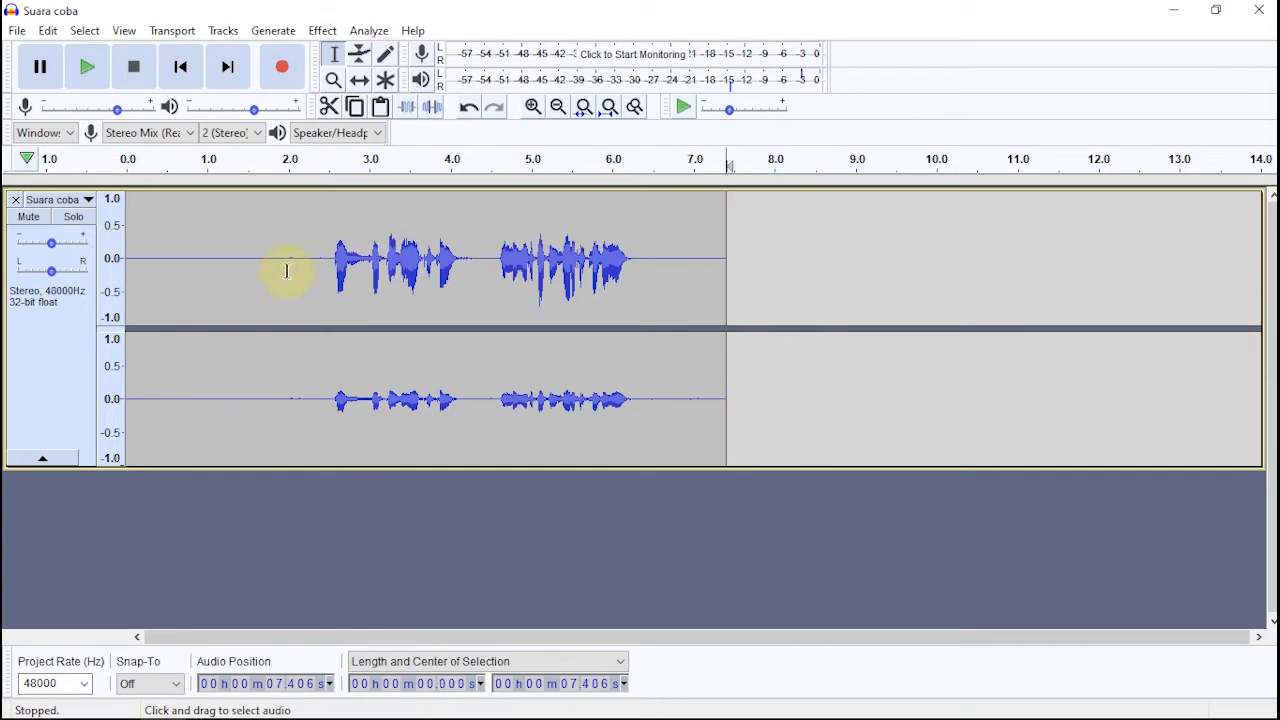
left_click_drag(229, 260, 11, 337)
key("Delete")
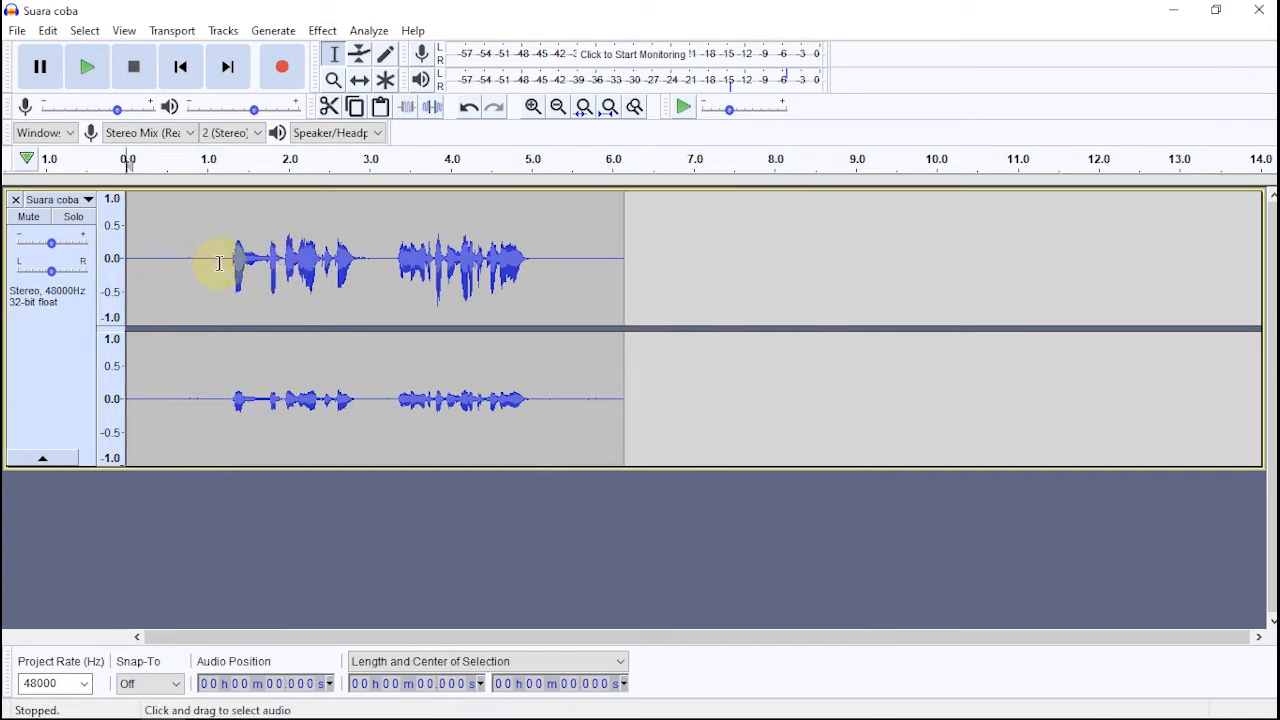
Step: Capture a noise profile for Noise Reduction from the silent opening of the track, from 0 to about 1.3 s
left_click_drag(230, 262, 43, 357)
key("space")
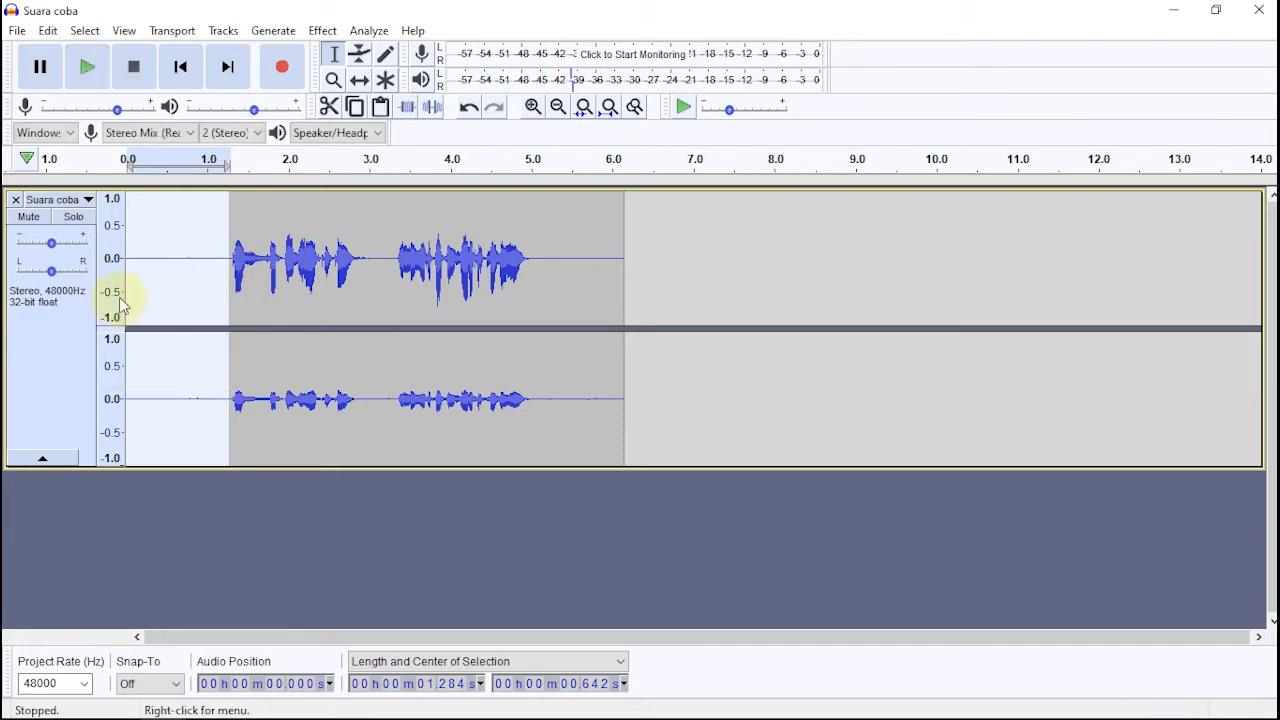
left_click(322, 30)
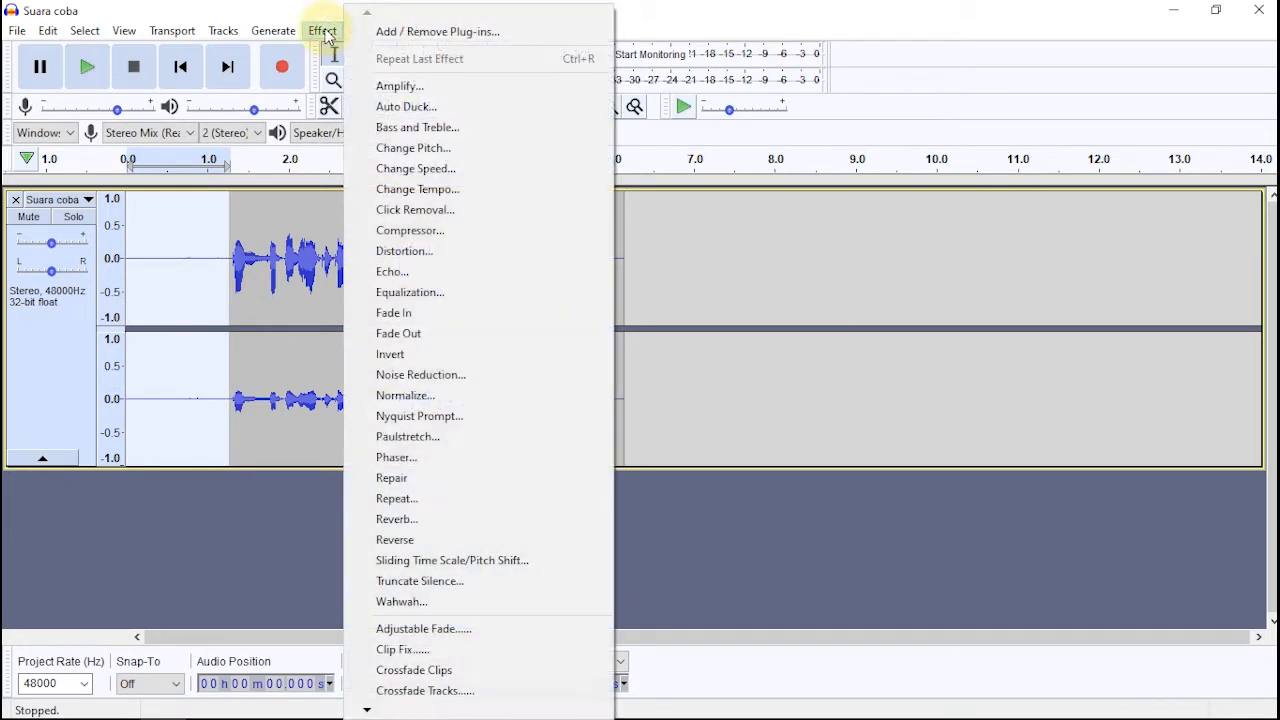
left_click(397, 376)
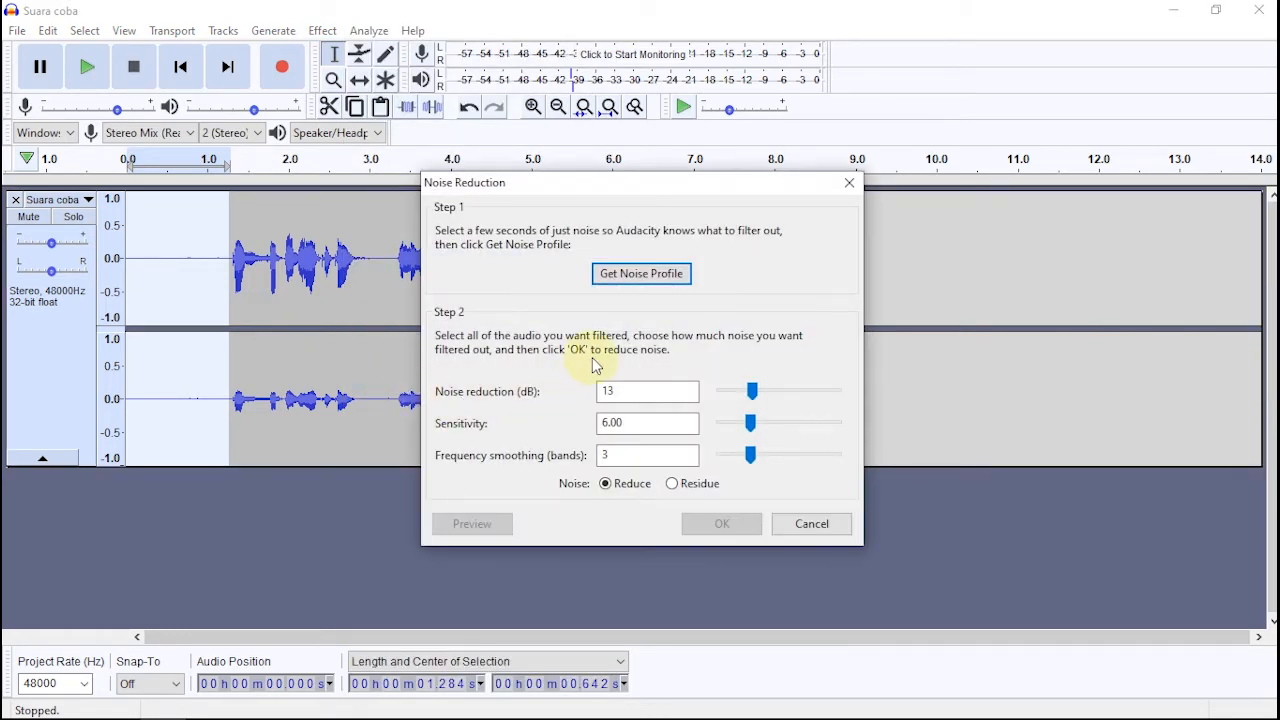
left_click(636, 278)
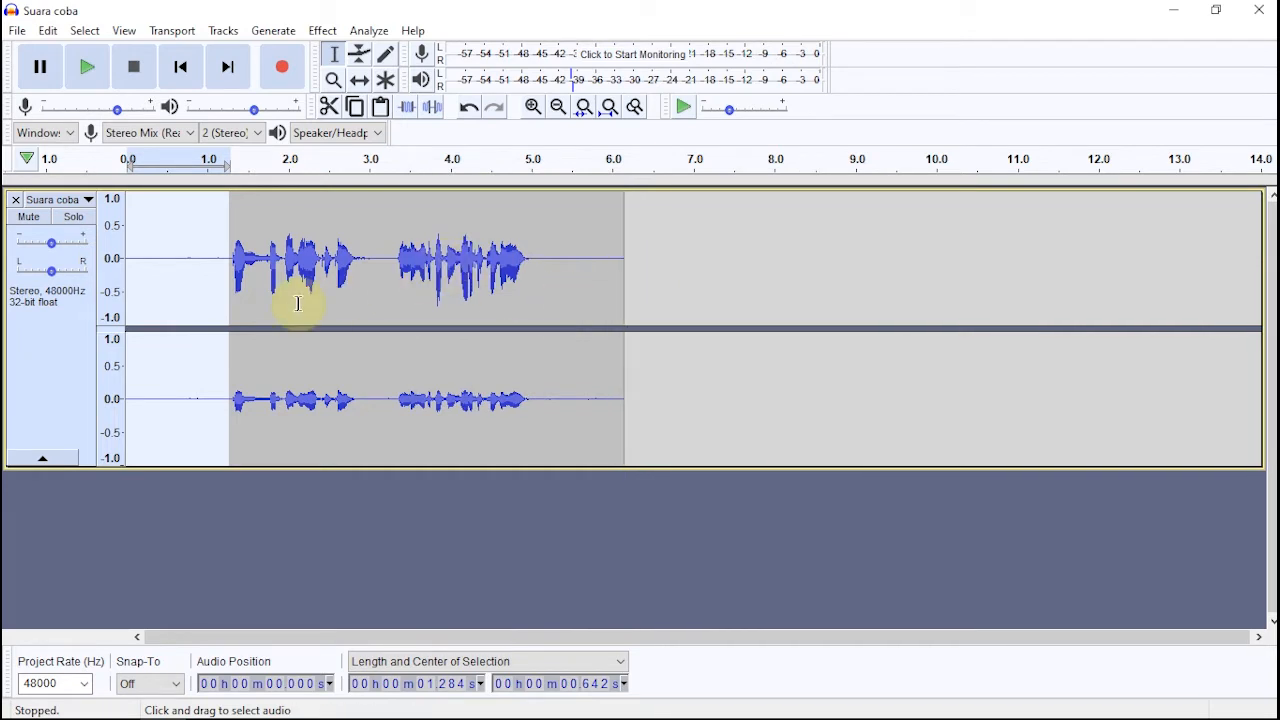
Step: Apply Noise Reduction to the whole track with 13 dB reduction, sensitivity 6.00 and frequency smoothing 3, and play the result
left_click_drag(670, 263, 110, 420)
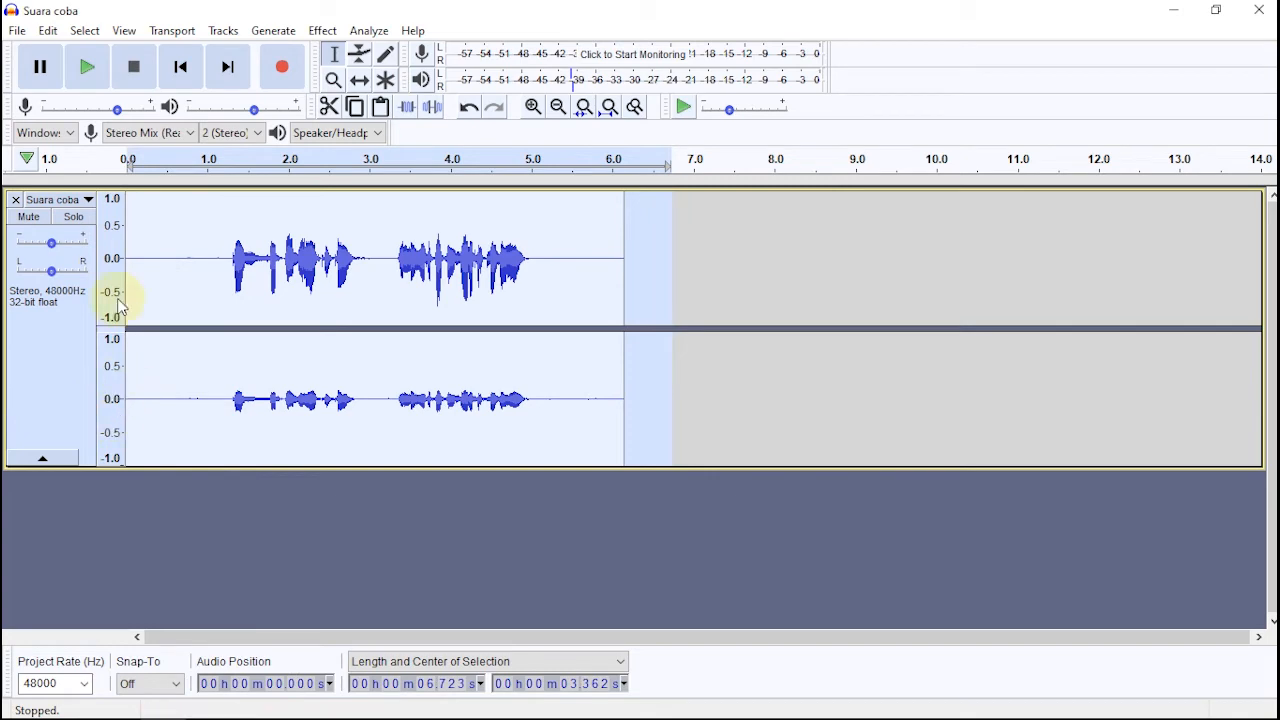
left_click(324, 31)
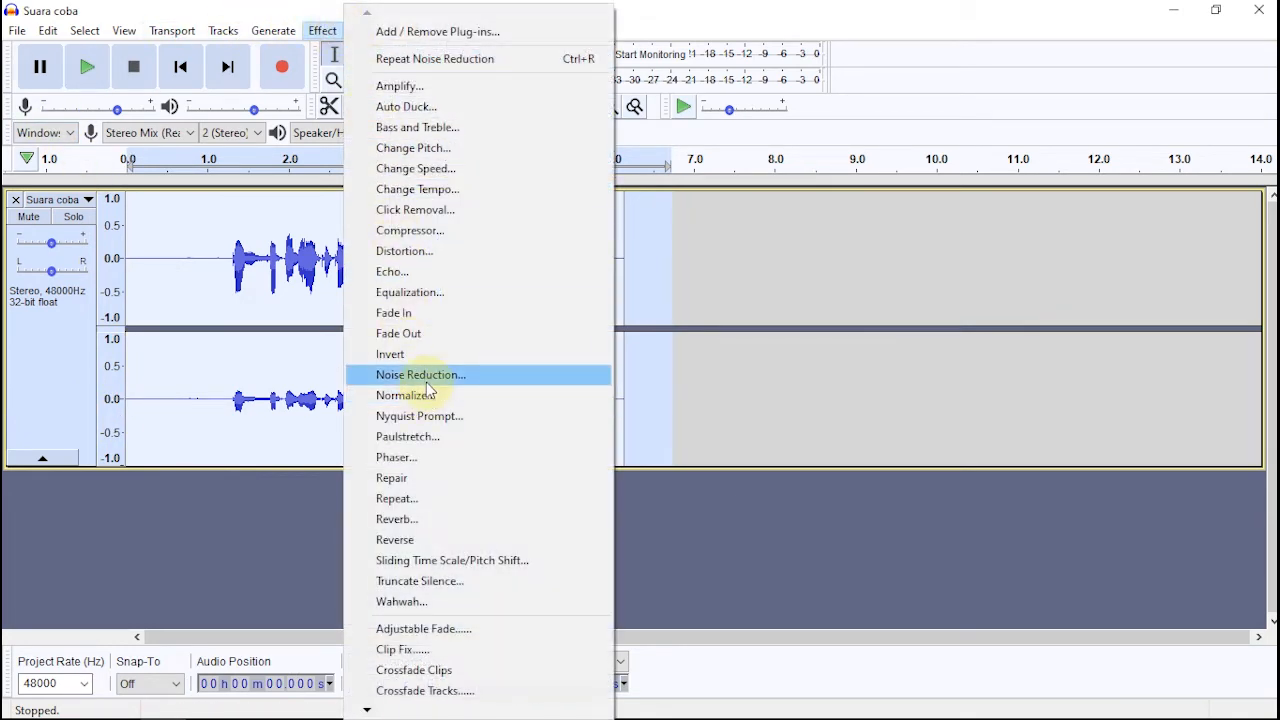
left_click(424, 376)
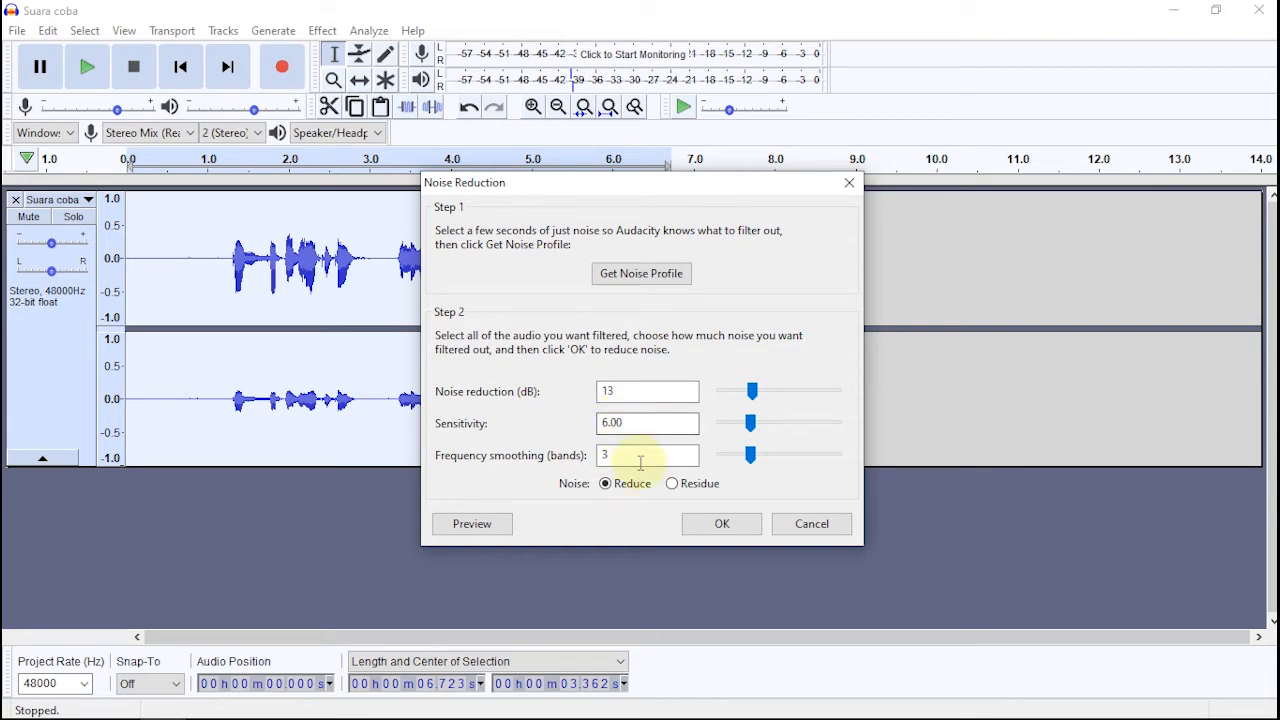
left_click(713, 532)
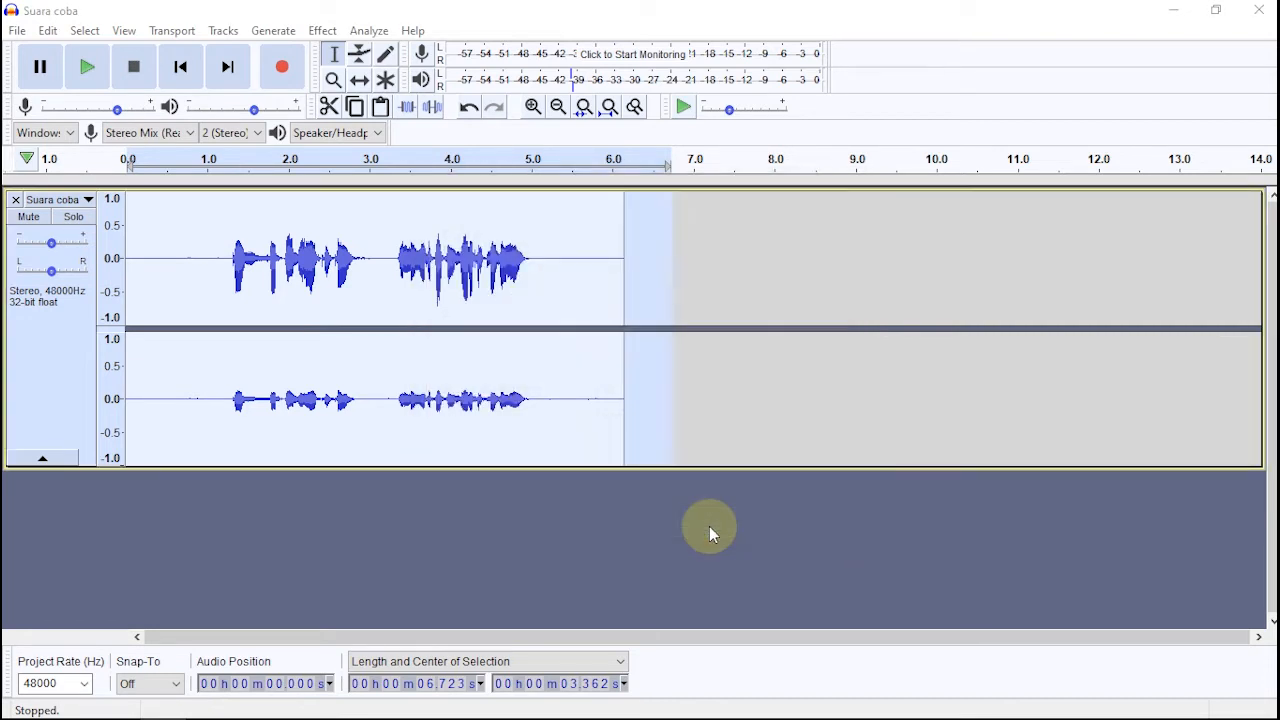
key("space")
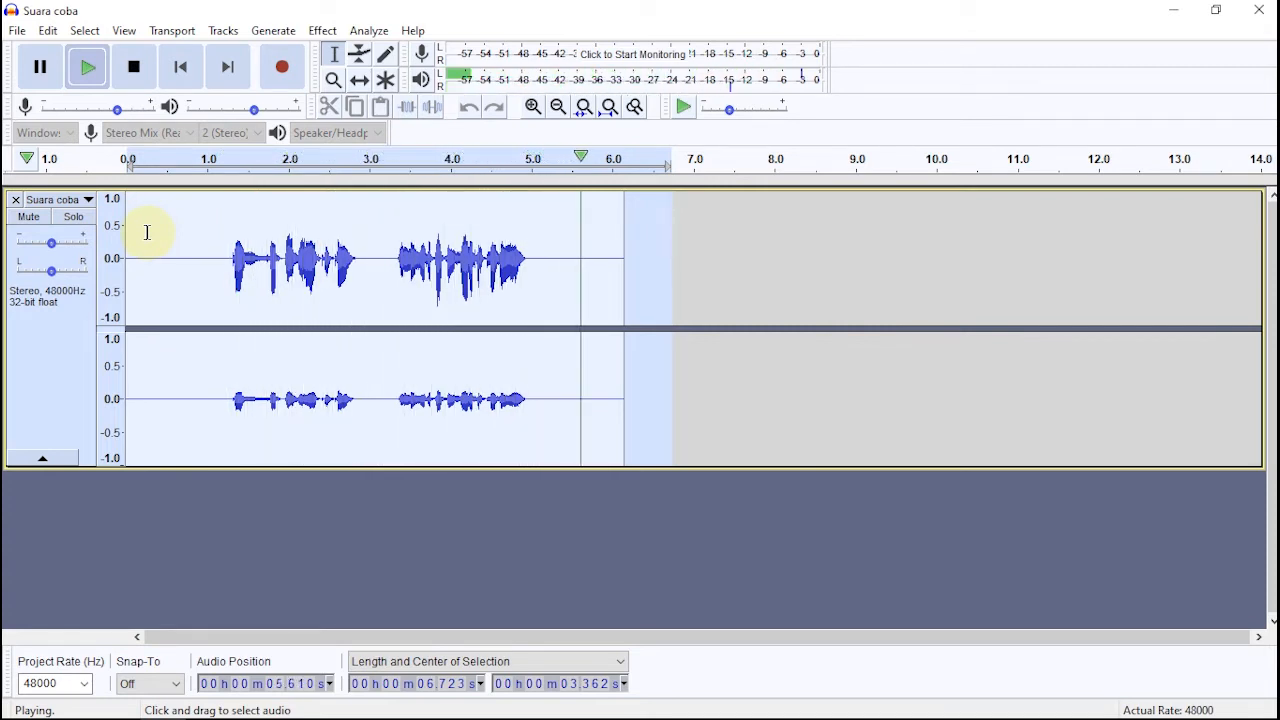
left_click(591, 244)
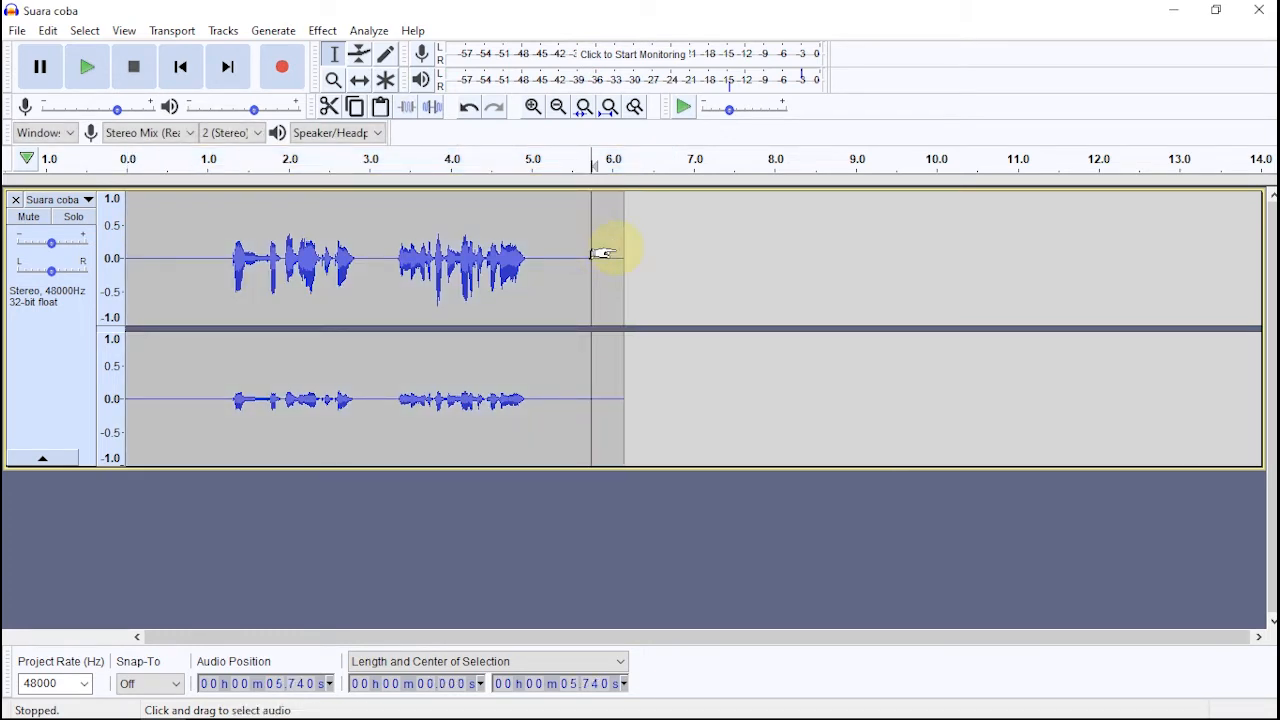
Step: Normalize the whole track to a maximum amplitude of -1.0 dB with DC offset removed, and preview it by playing
key("ctrl+a")
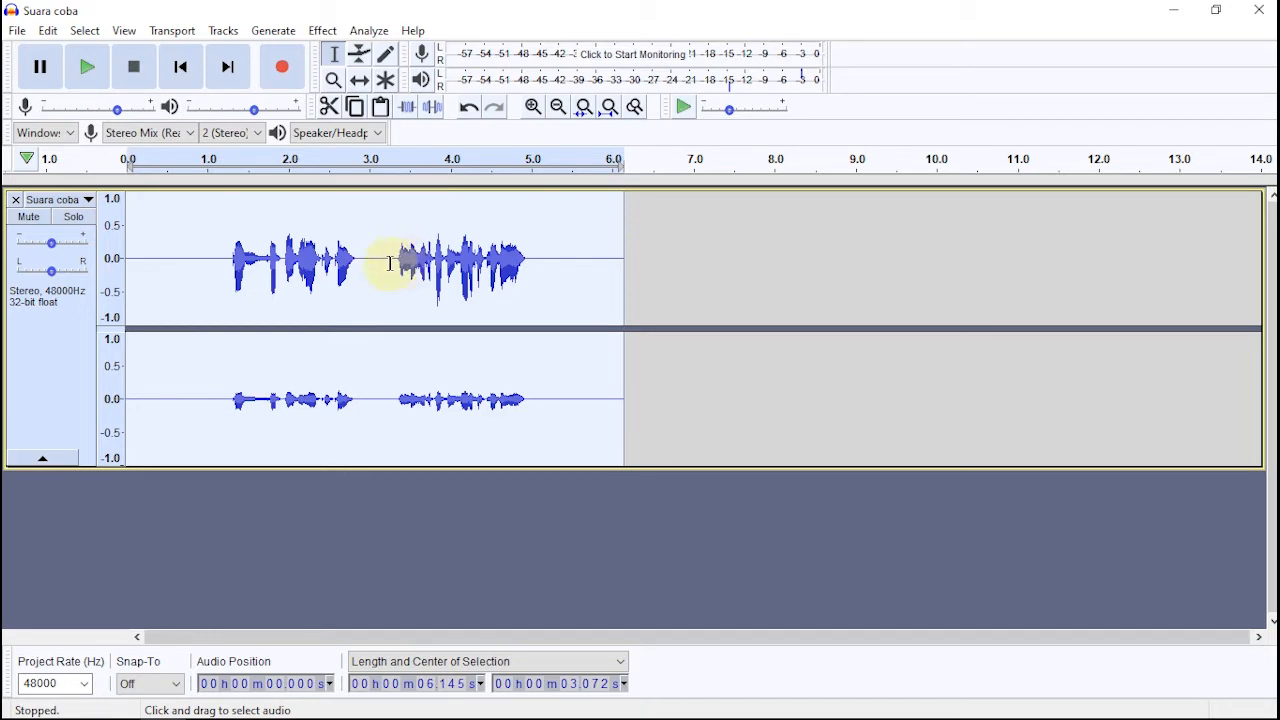
left_click(323, 32)
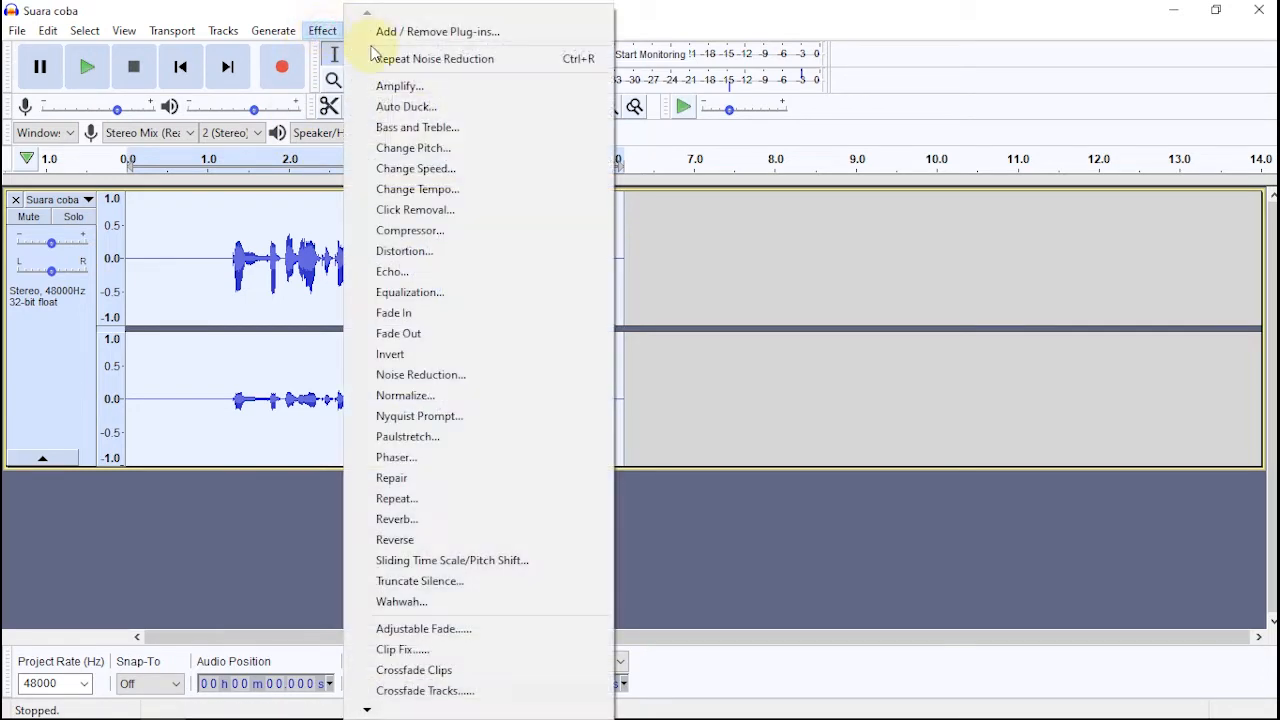
left_click(414, 400)
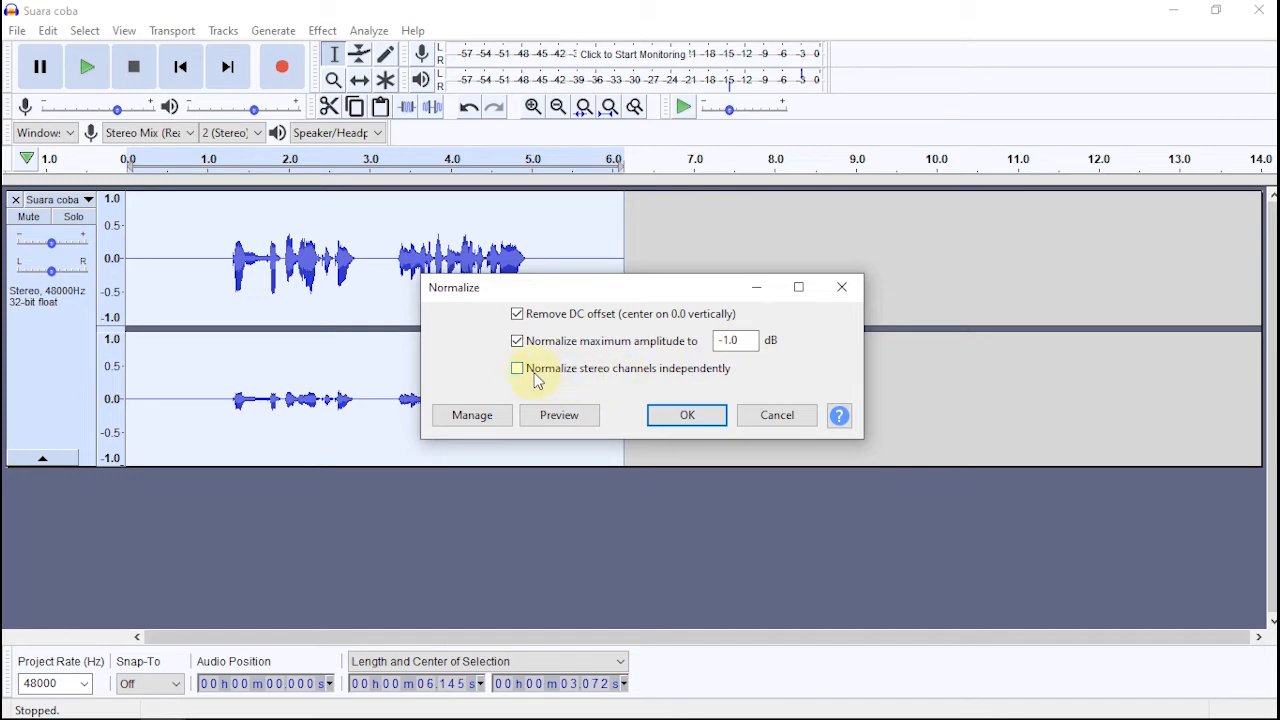
left_click(680, 427)
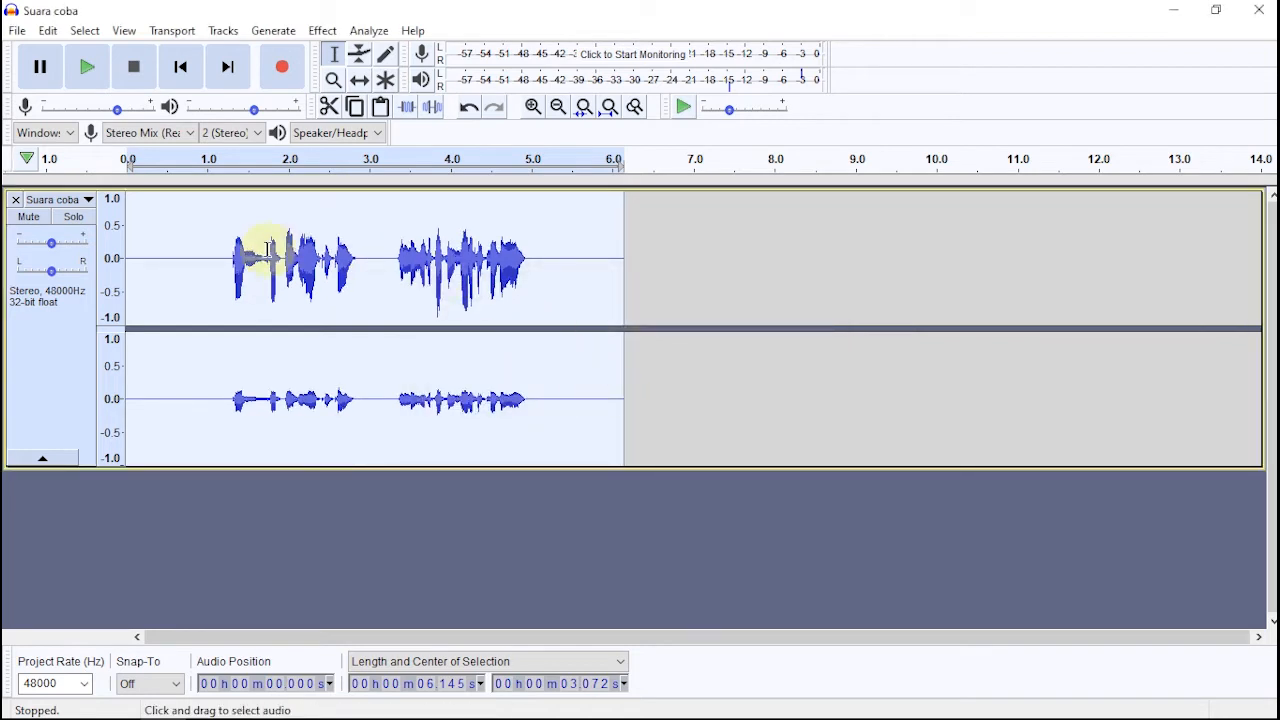
key("space")
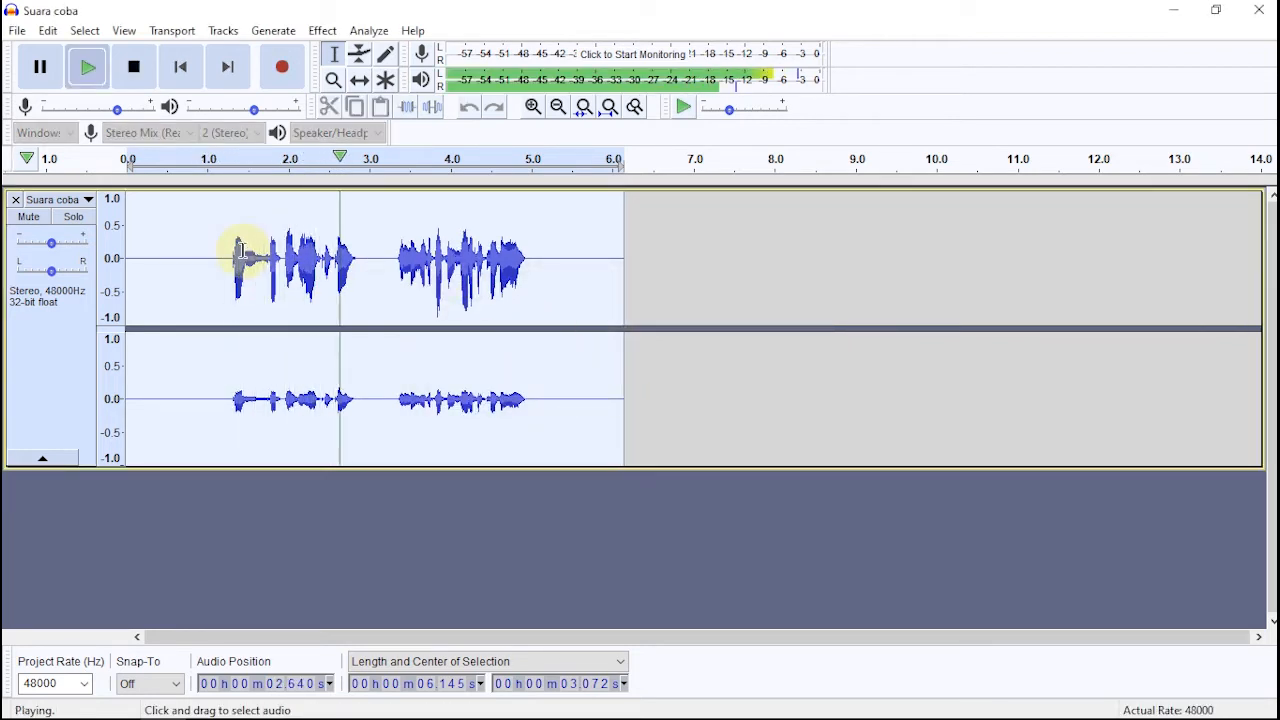
key("space")
Step: Apply the Compressor with its factory default preset (threshold -12 dB, noise floor -40 dB, ratio 2:1) and play back the result
left_click(322, 31)
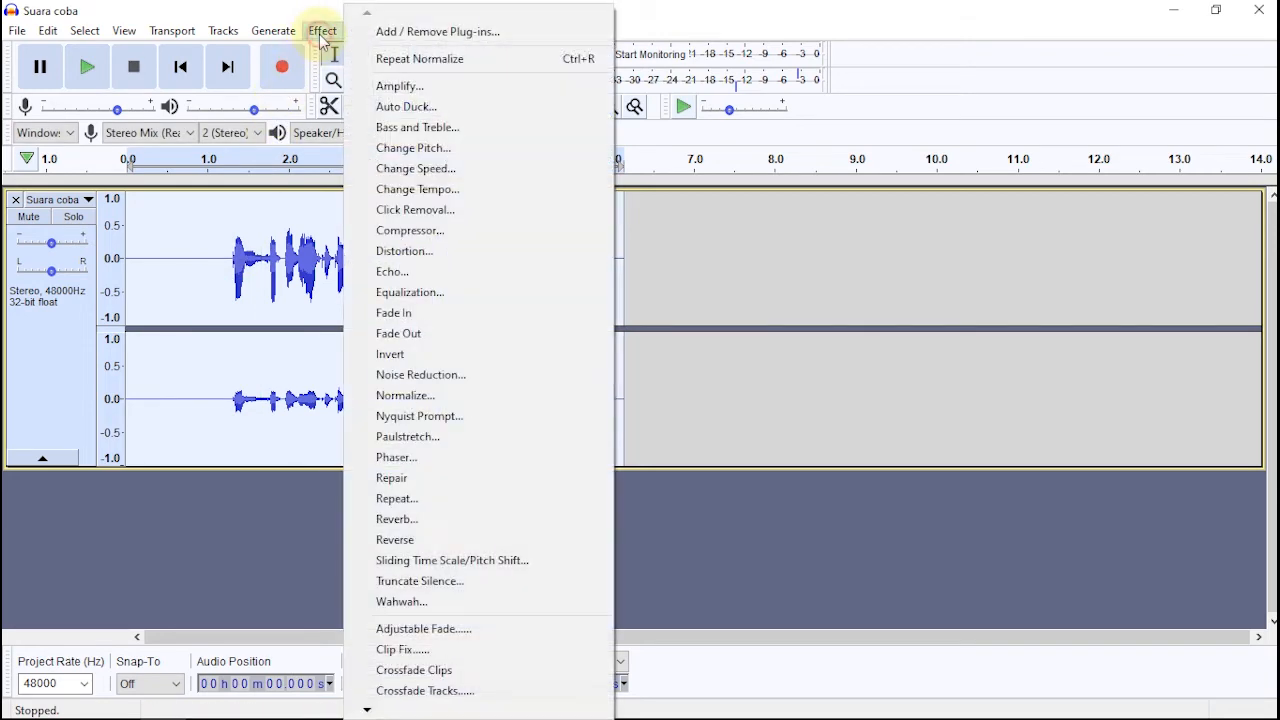
left_click(404, 240)
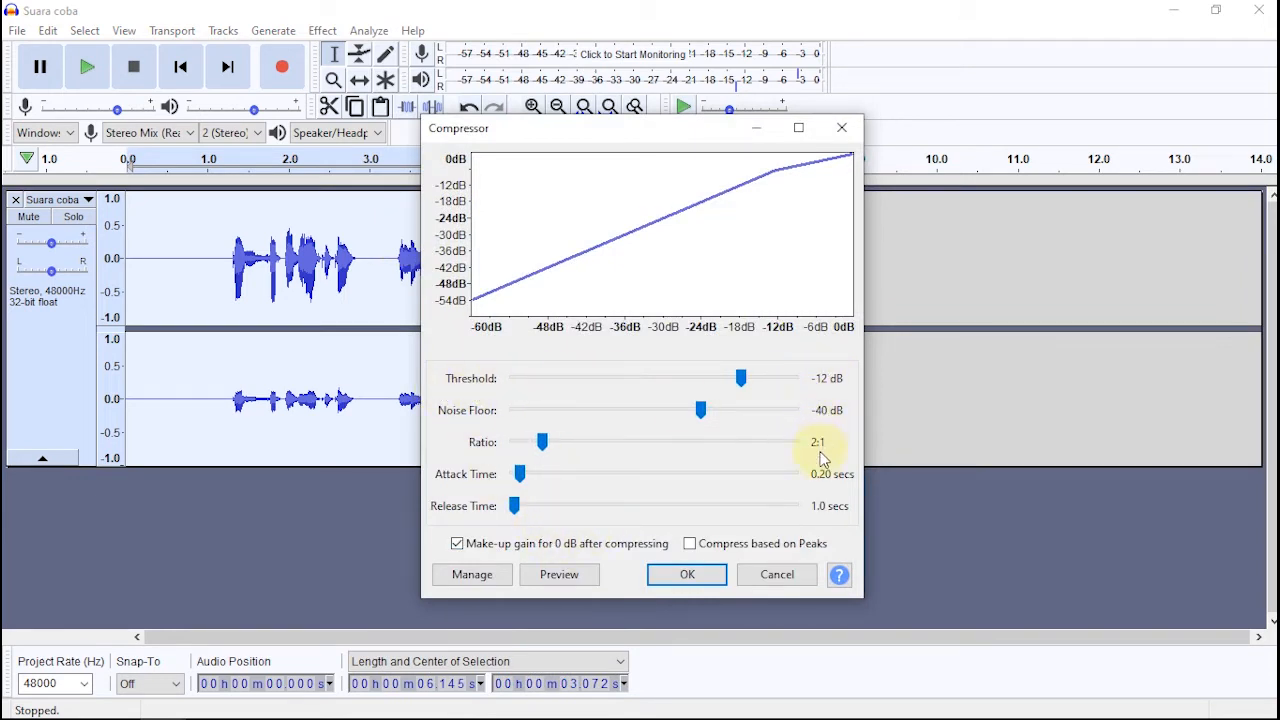
left_click(474, 573)
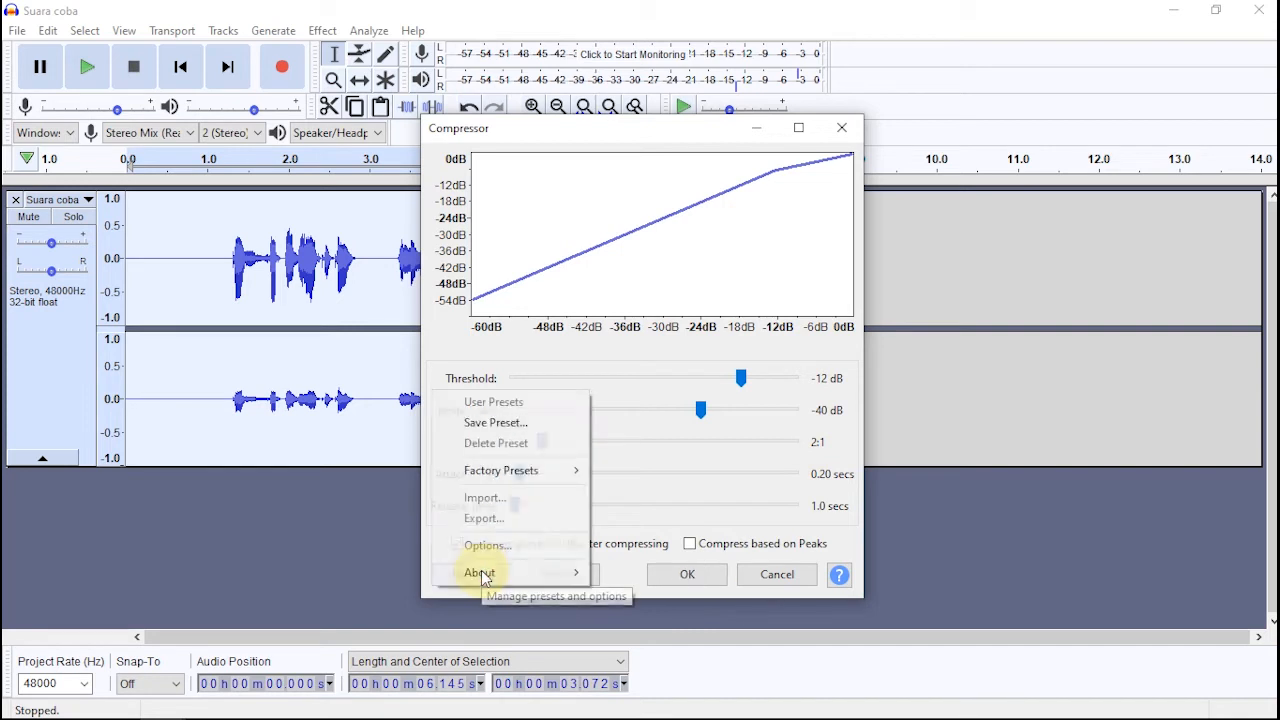
mouse_move(537, 475)
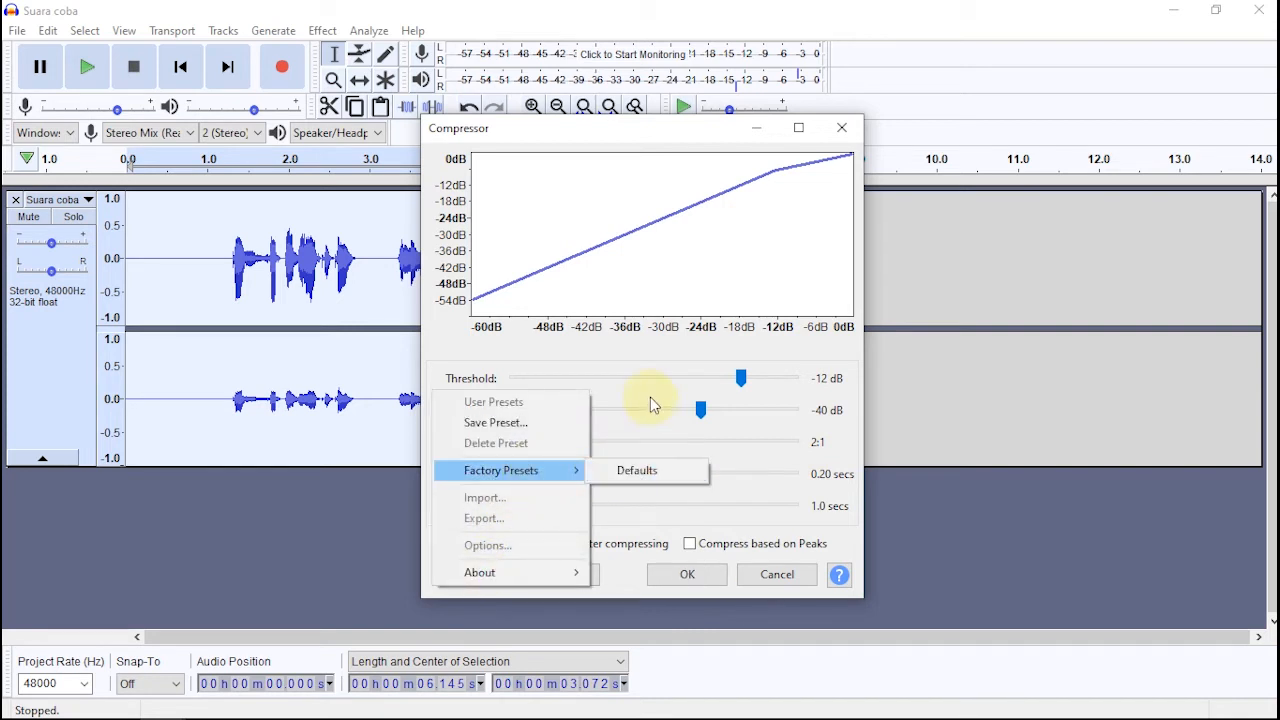
left_click(640, 470)
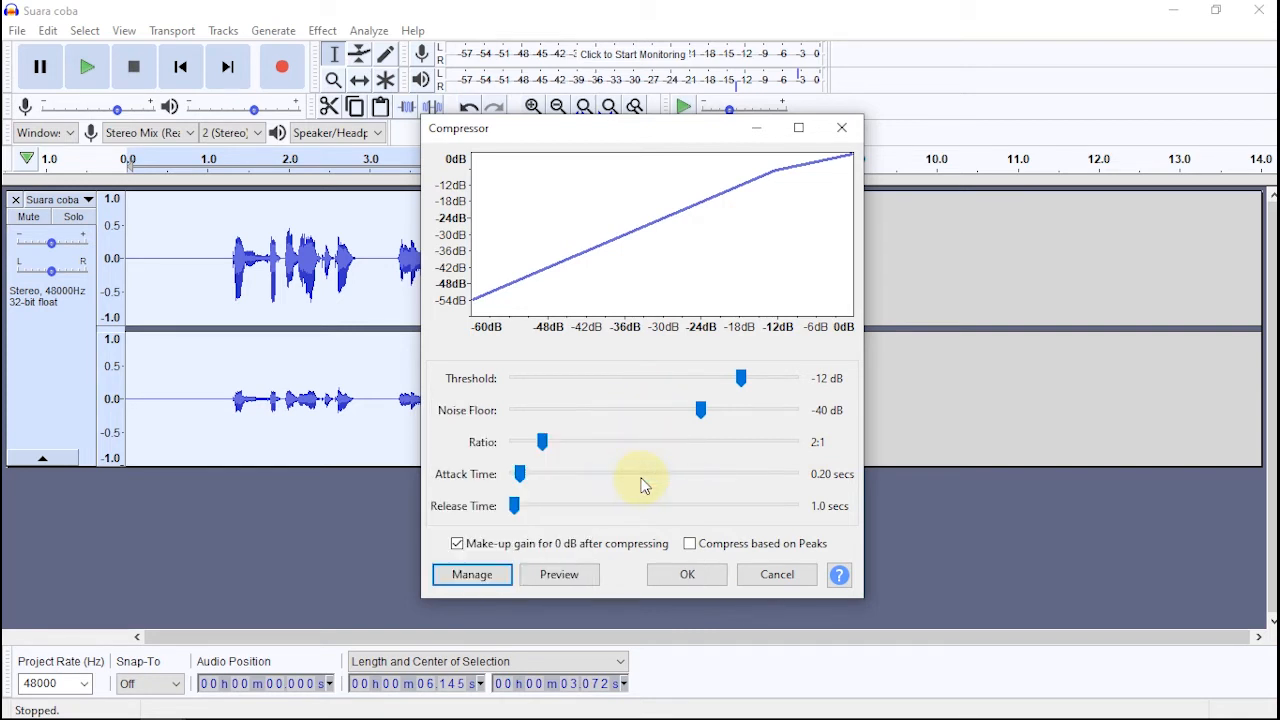
left_click(685, 576)
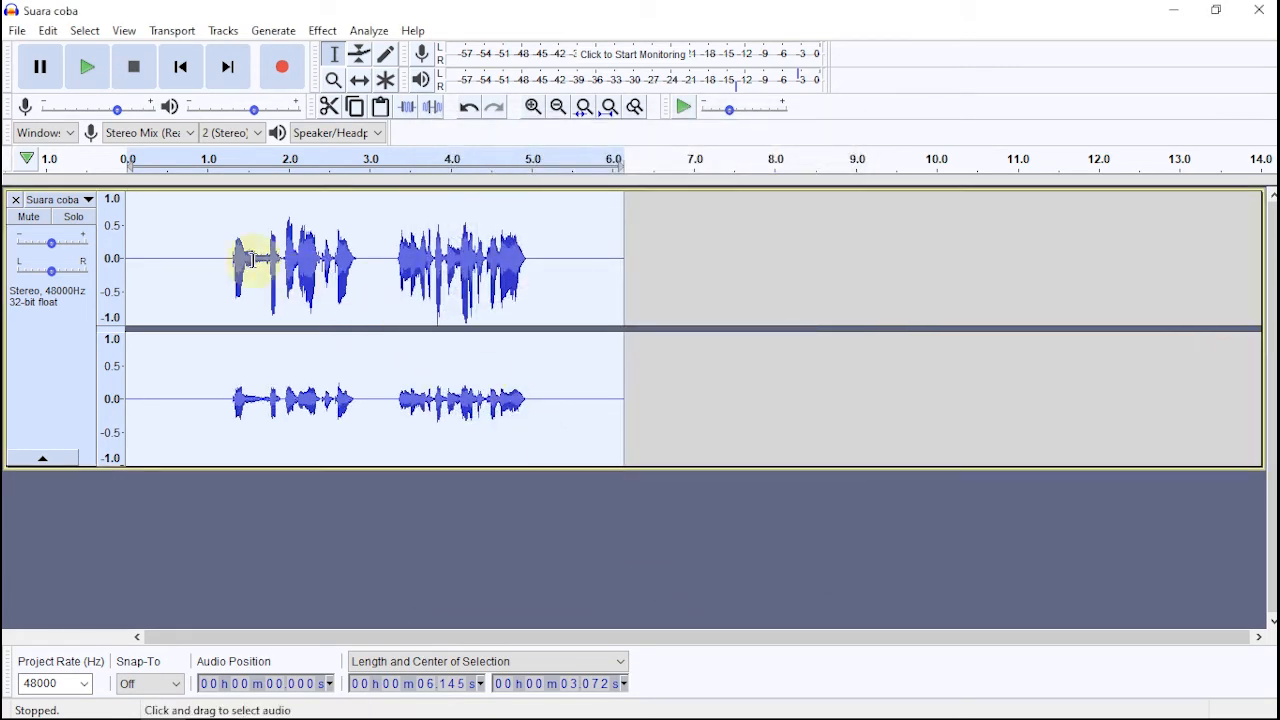
left_click(197, 240)
key("space")
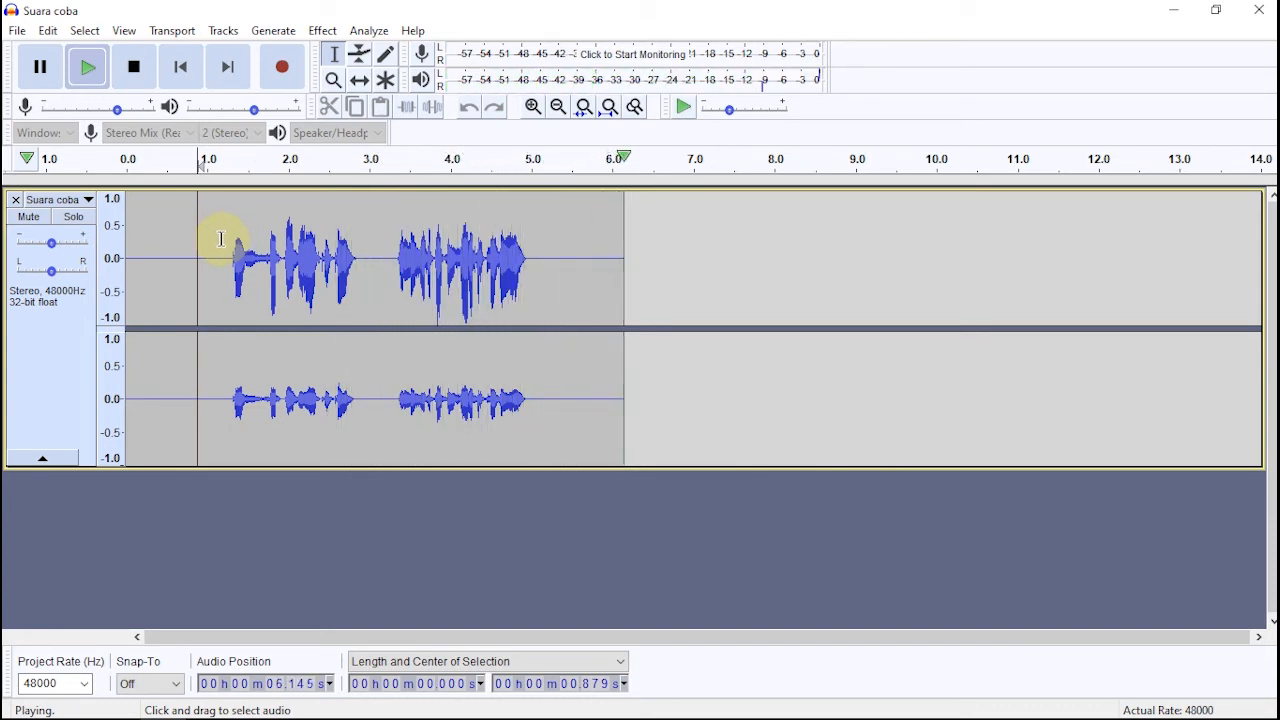
Step: Amplify the whole track by 1.0 dB with clipping allowed, previewing the effect before applying it
key("ctrl+a")
left_click(322, 30)
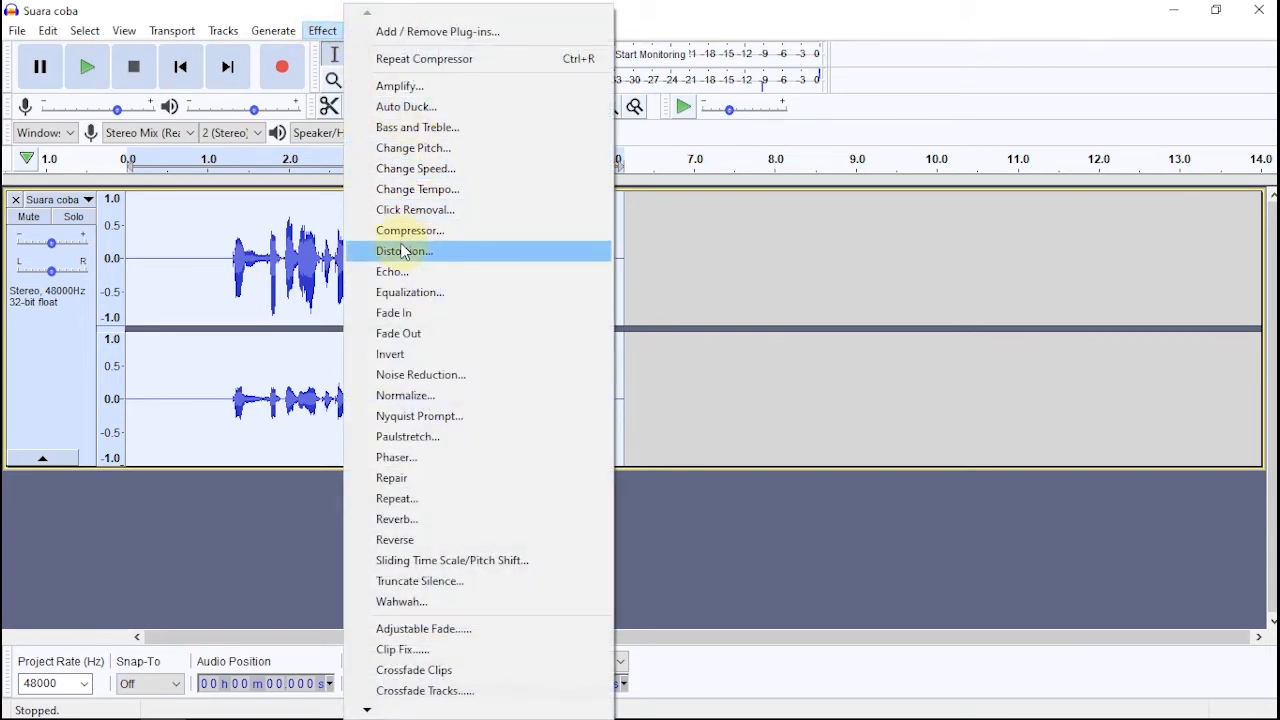
left_click(408, 88)
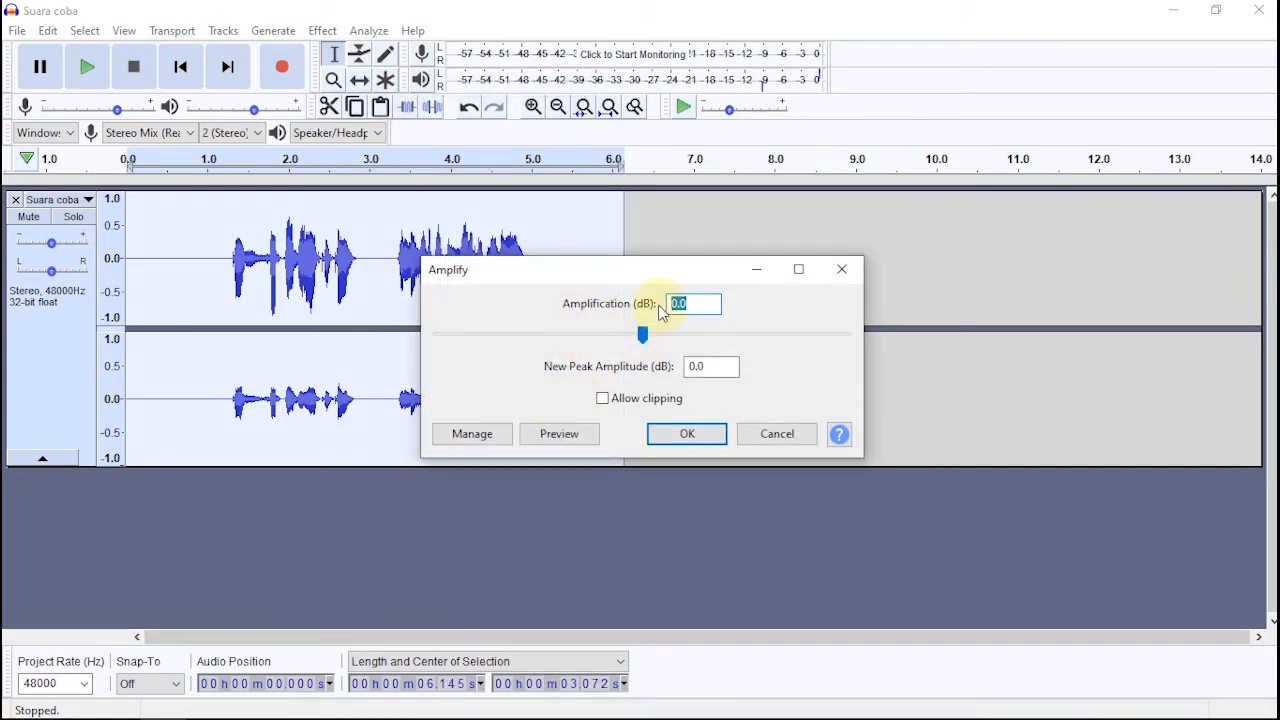
left_click_drag(678, 307, 634, 321)
type("1")
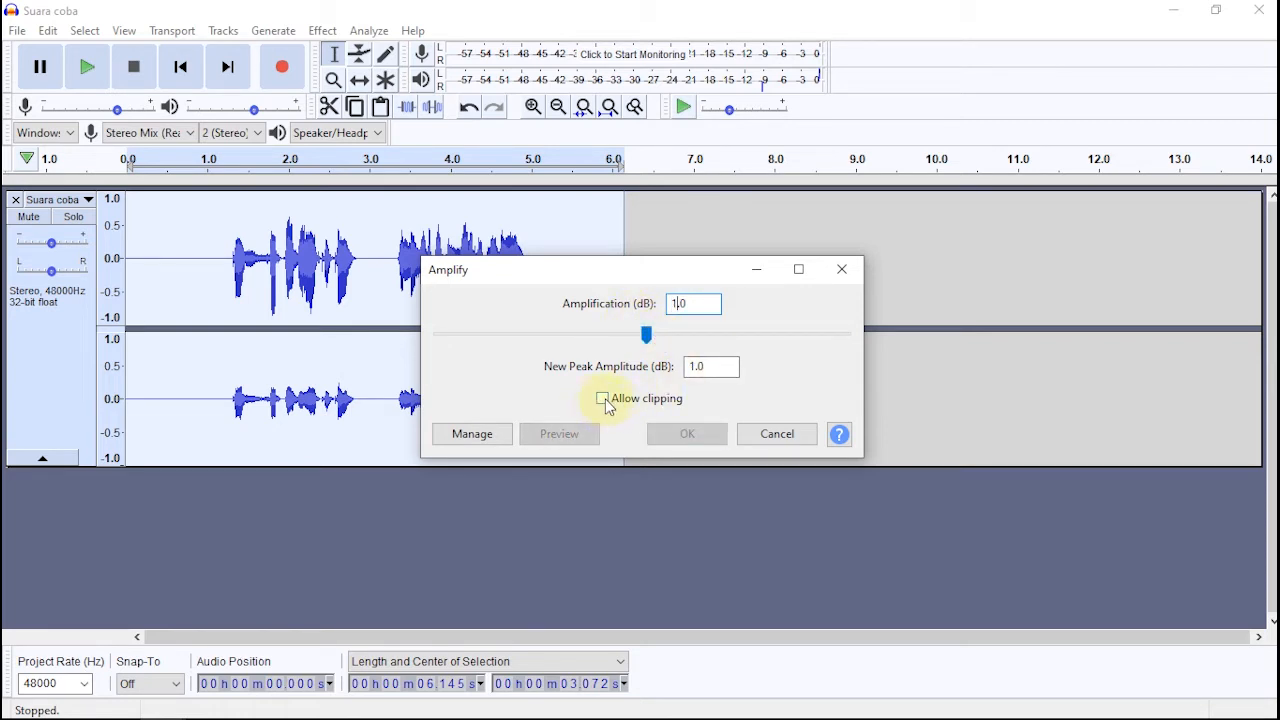
left_click(604, 399)
left_click(565, 437)
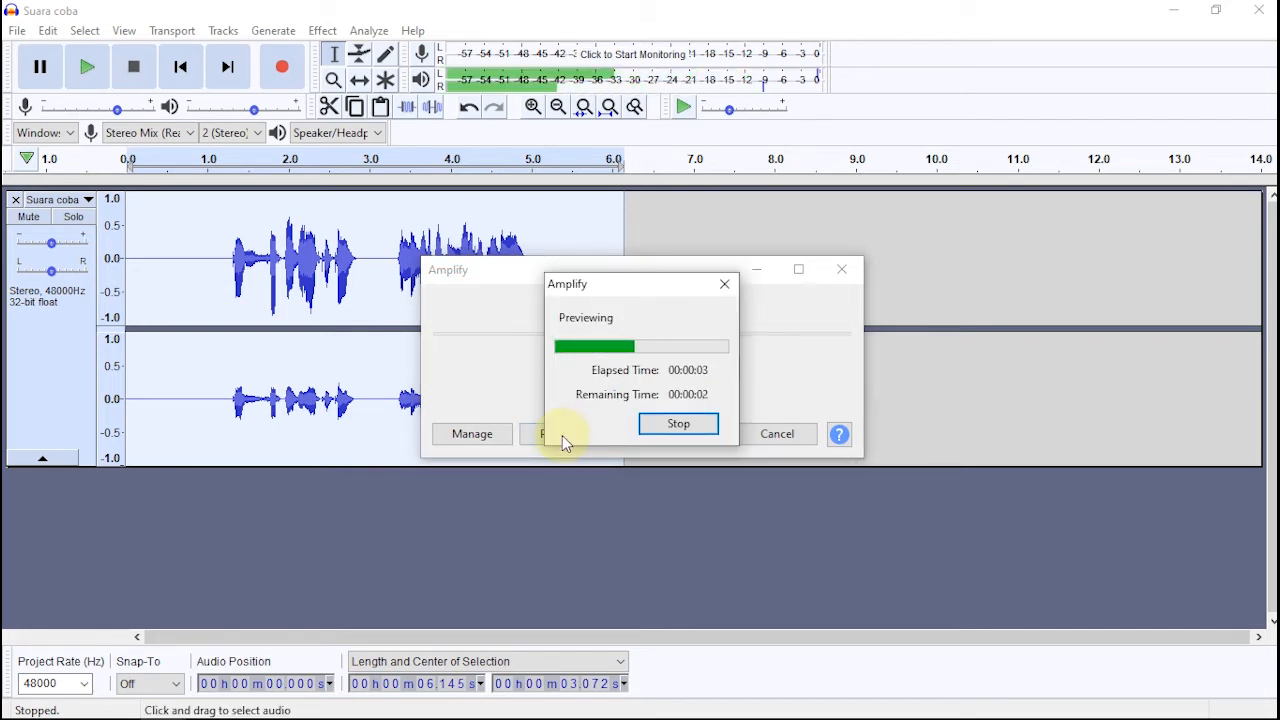
left_click(688, 438)
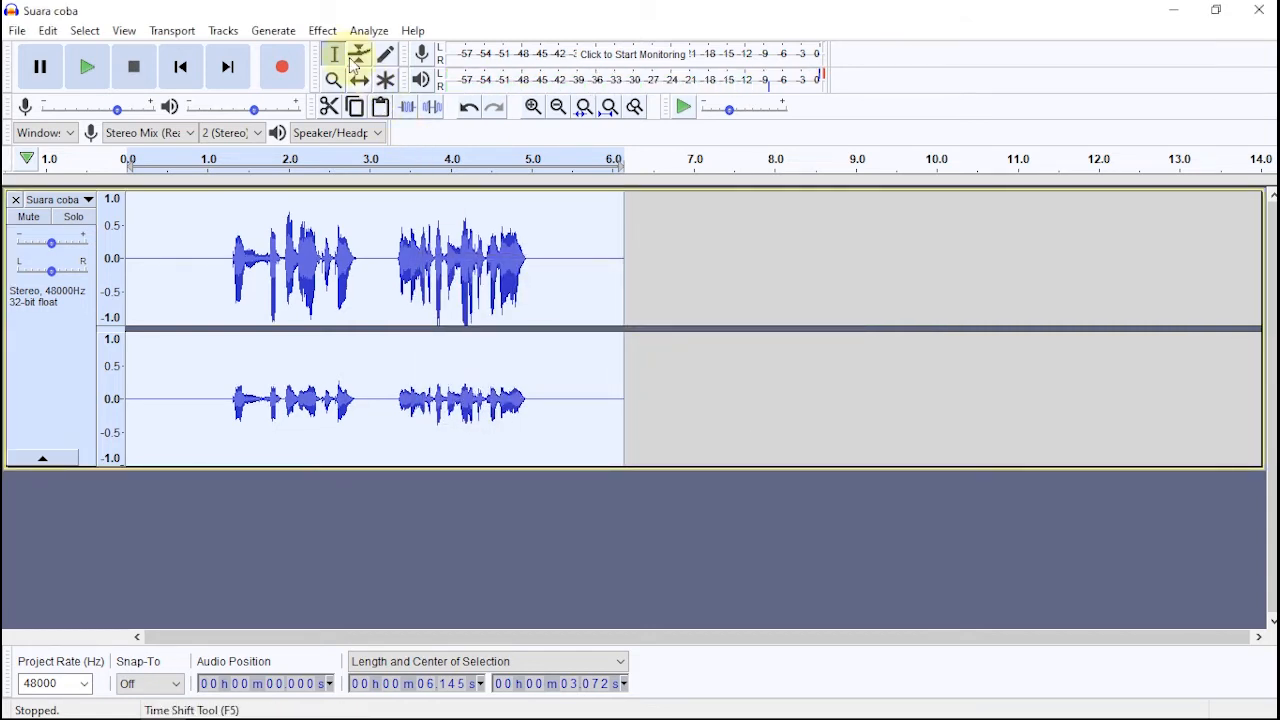
Step: Apply the Limiter to the whole track as a Hard Limit at -3.00 dB with 10 ms hold and no make-up gain
left_click(337, 32)
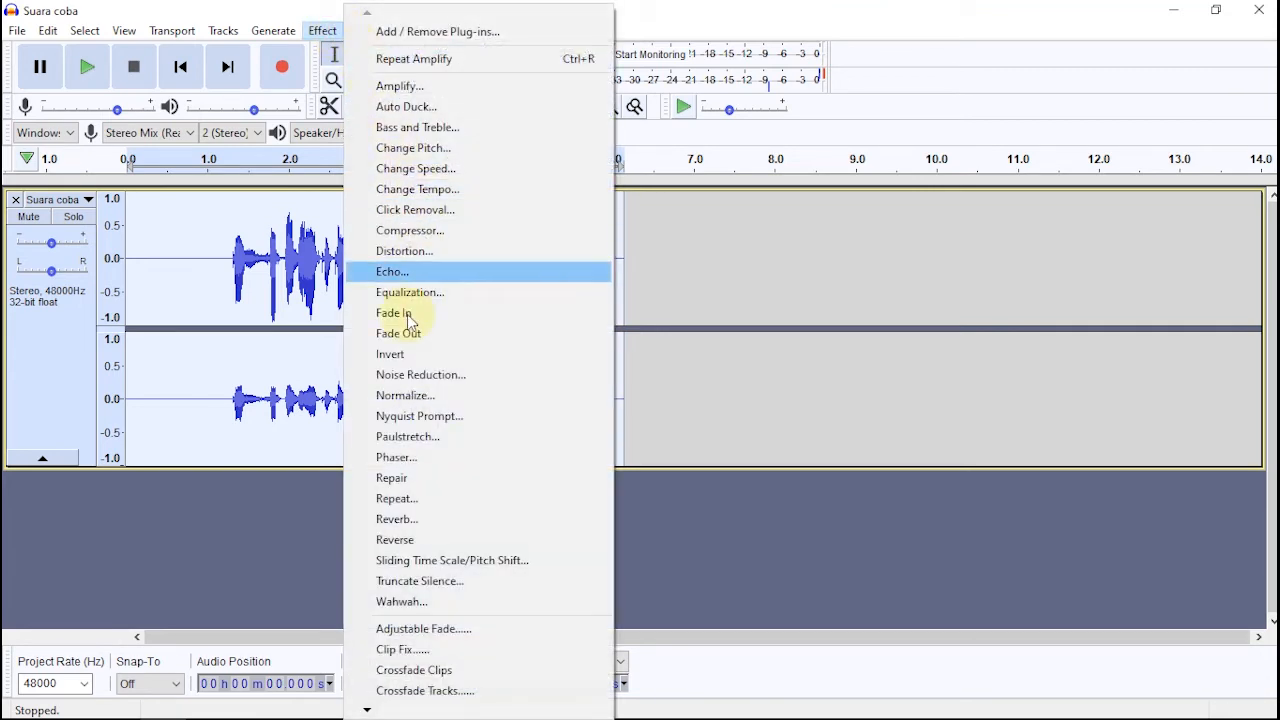
scroll(390, 688, "down", 8)
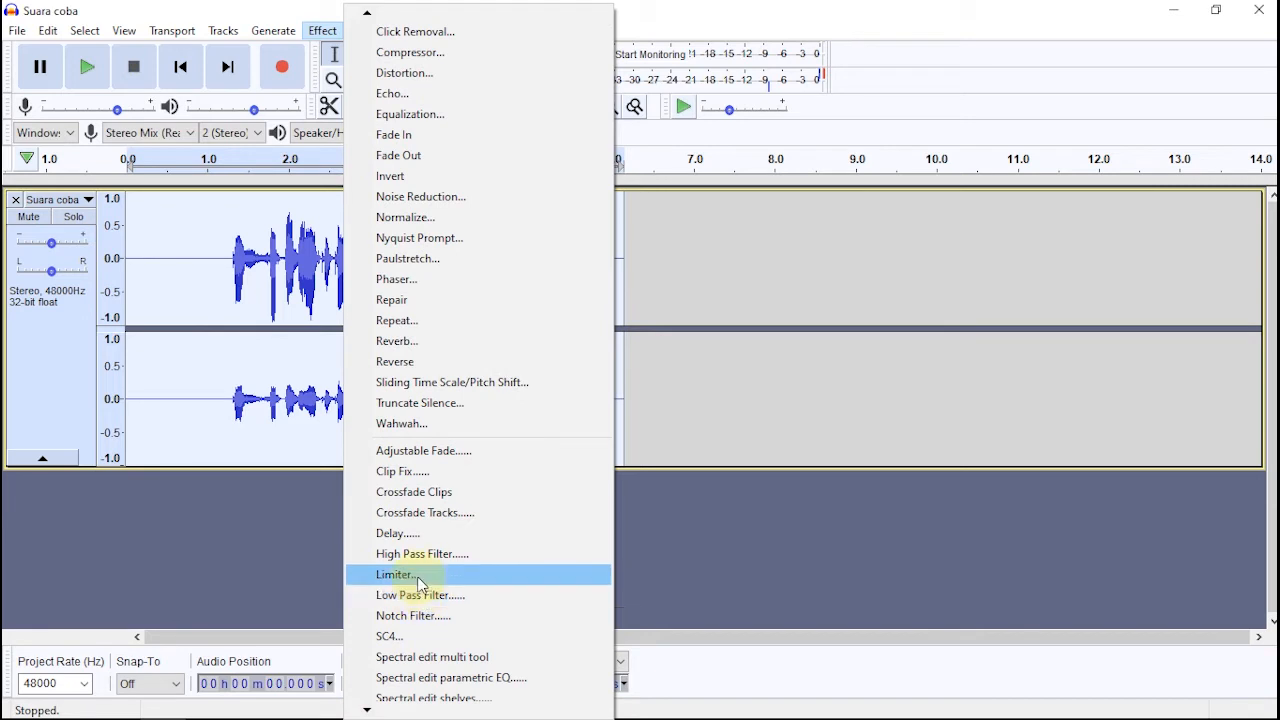
left_click(410, 575)
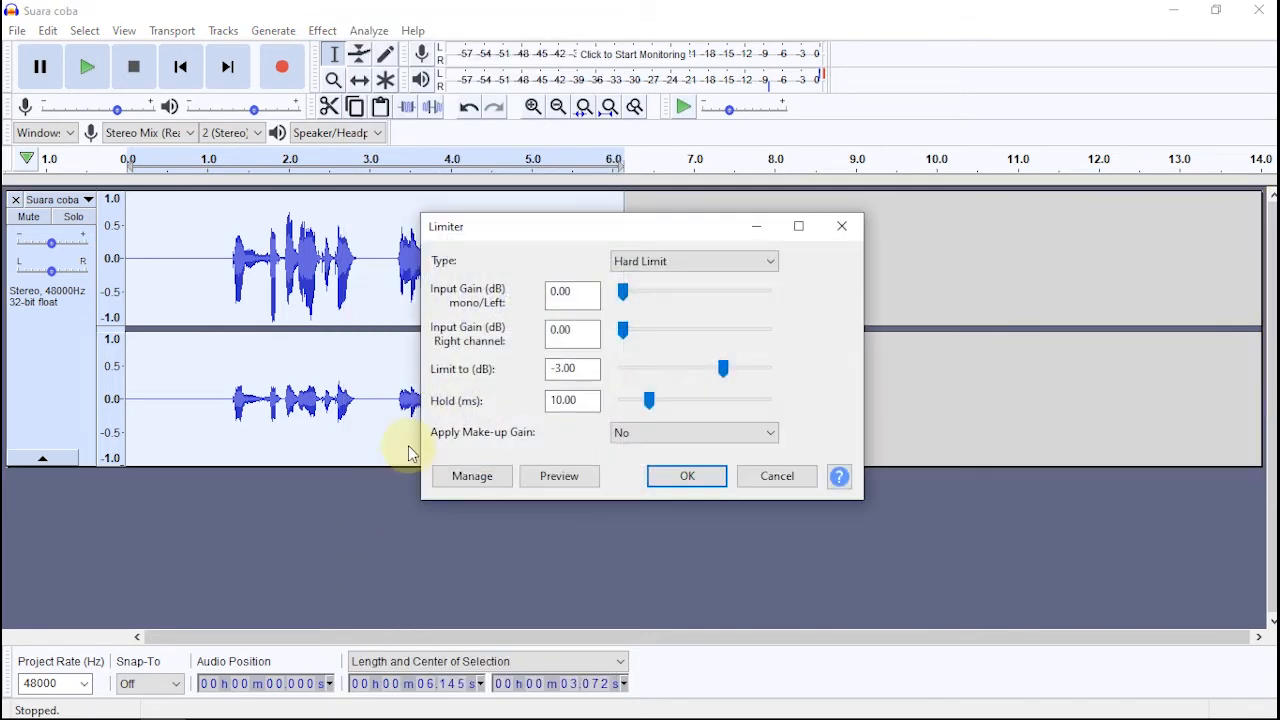
left_click(697, 265)
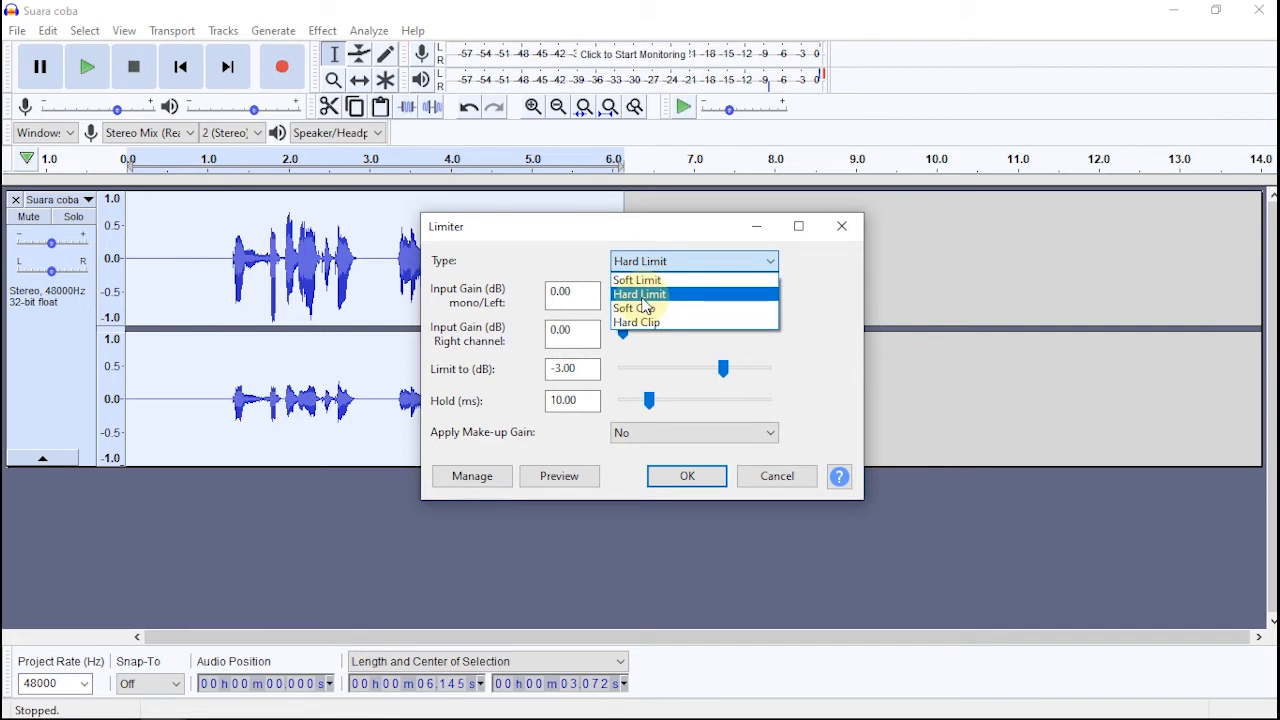
left_click(646, 300)
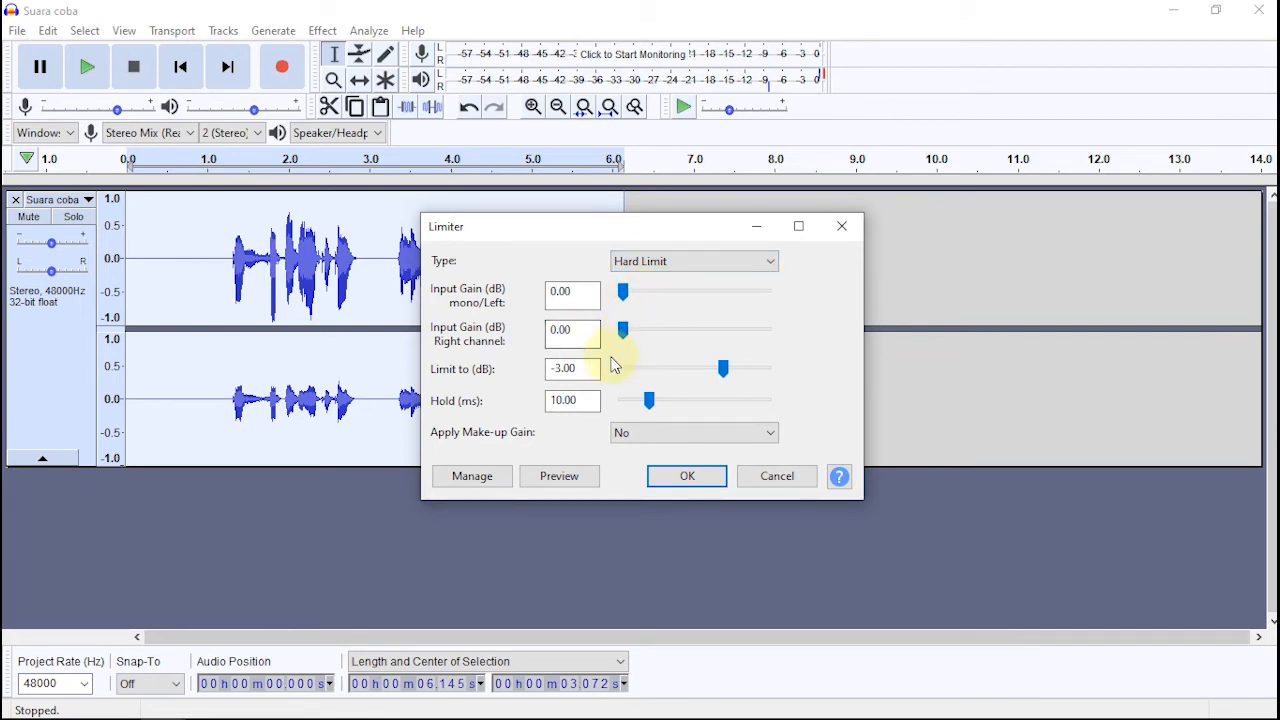
left_click(676, 477)
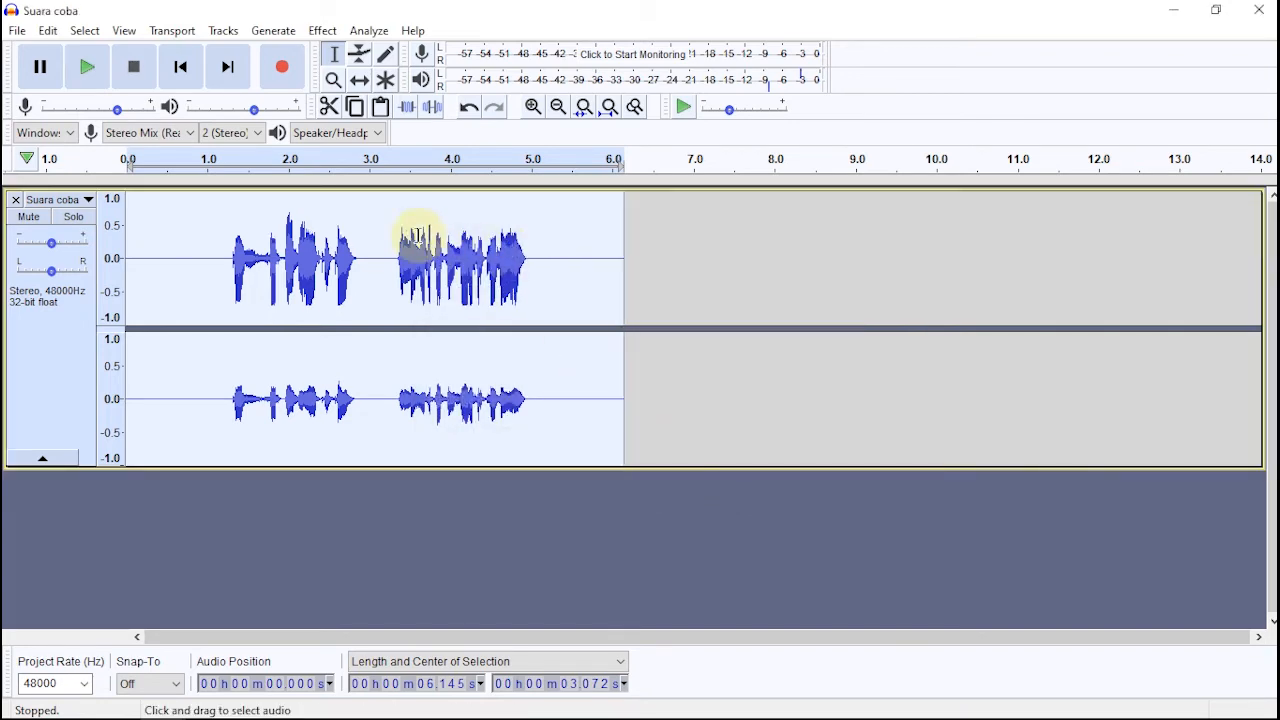
Step: Apply Bass and Treble with bass, treble and volume at 2.0 dB each, previewing it first, and close the effect
left_click(336, 38)
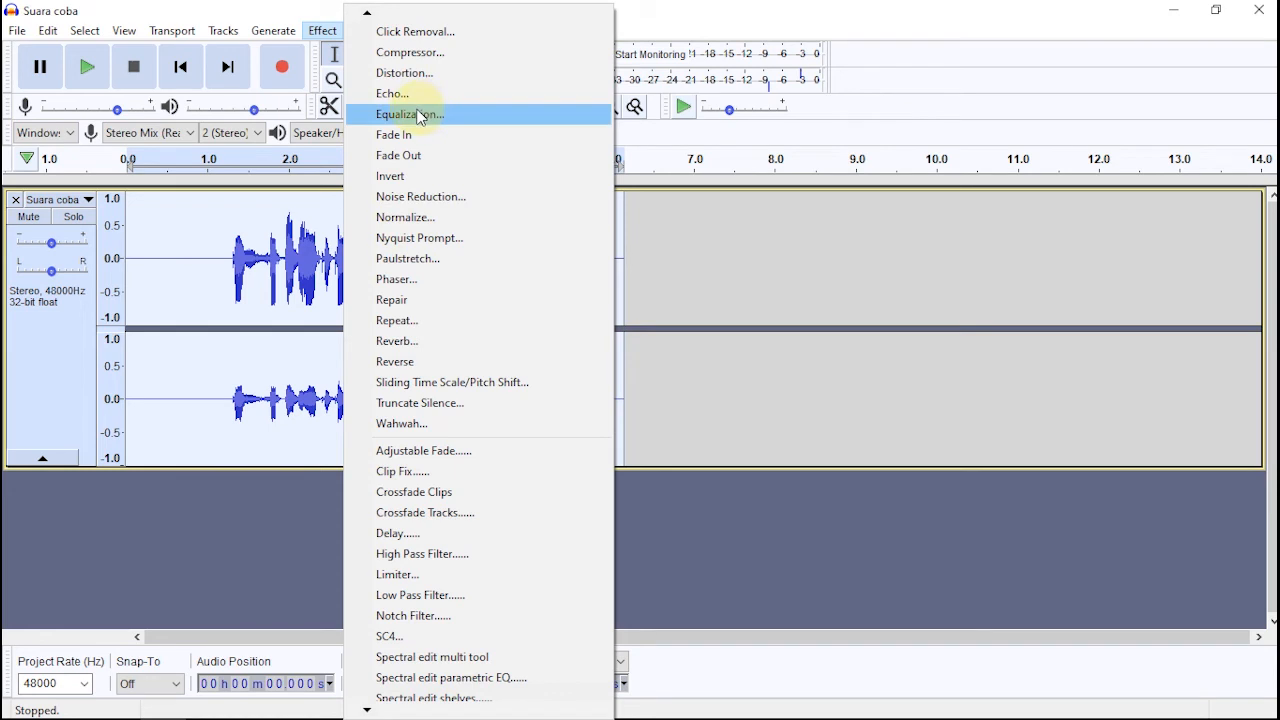
mouse_move(367, 14)
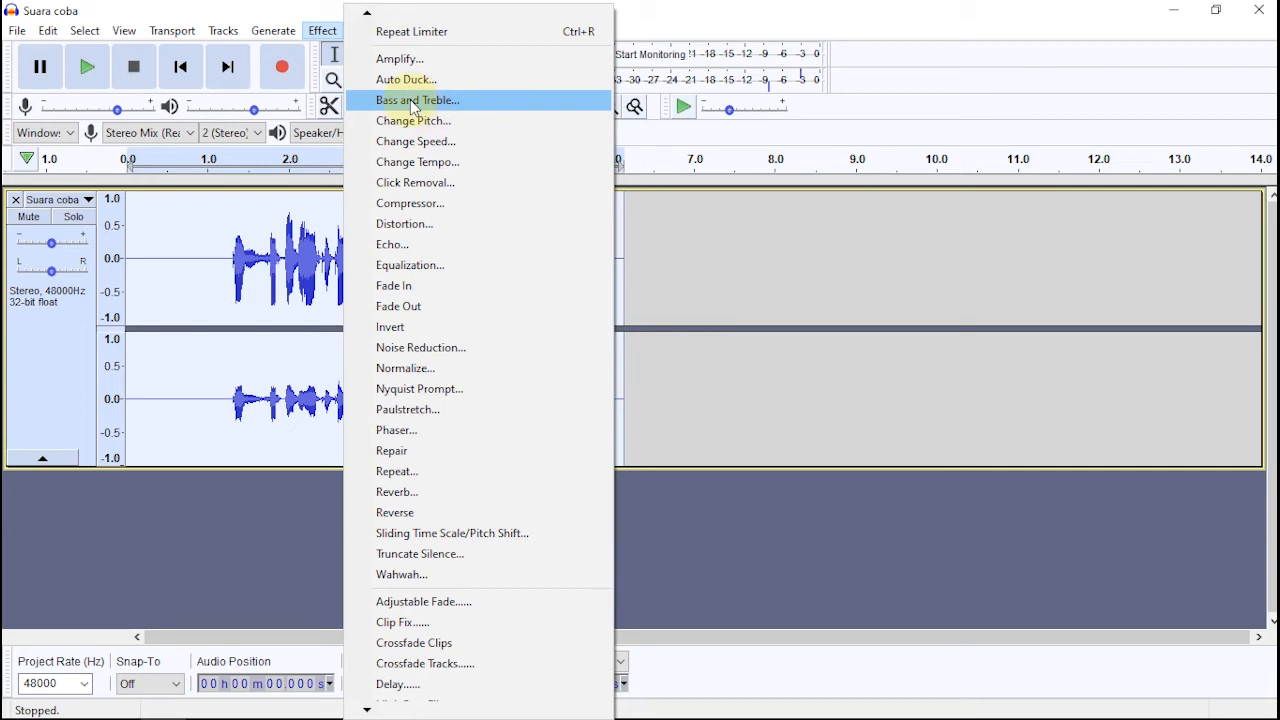
left_click(414, 102)
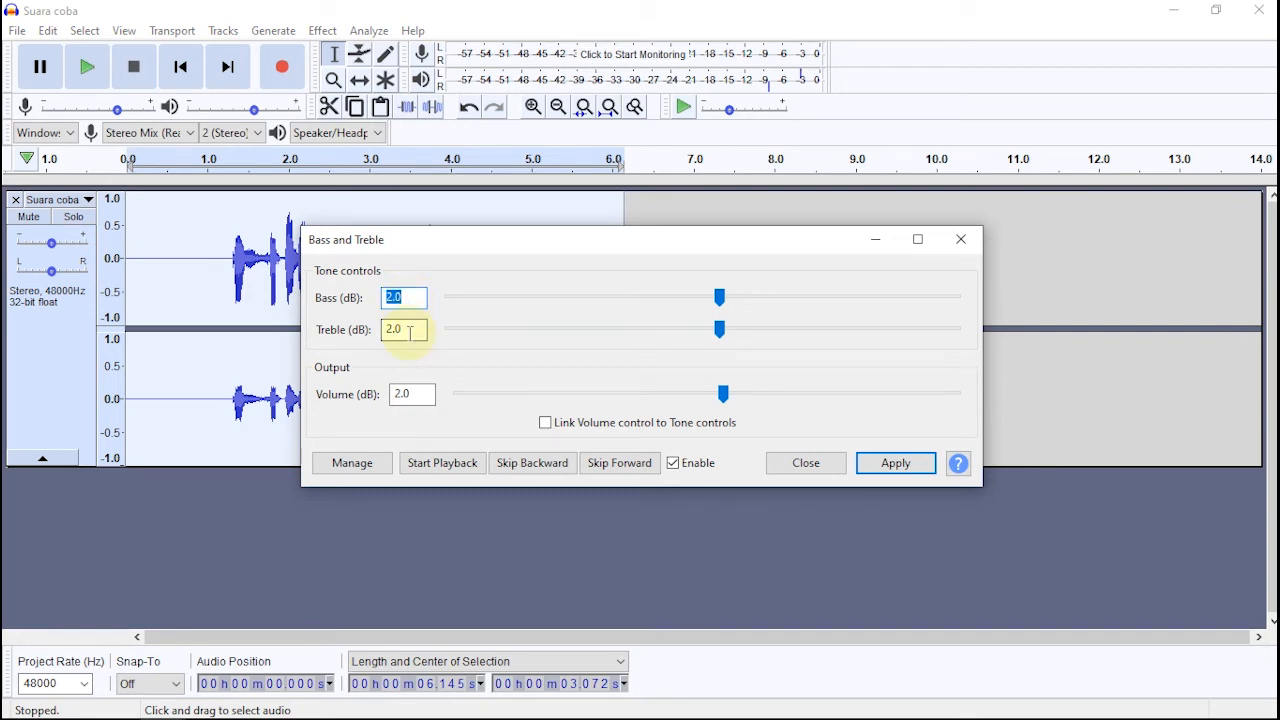
left_click(442, 463)
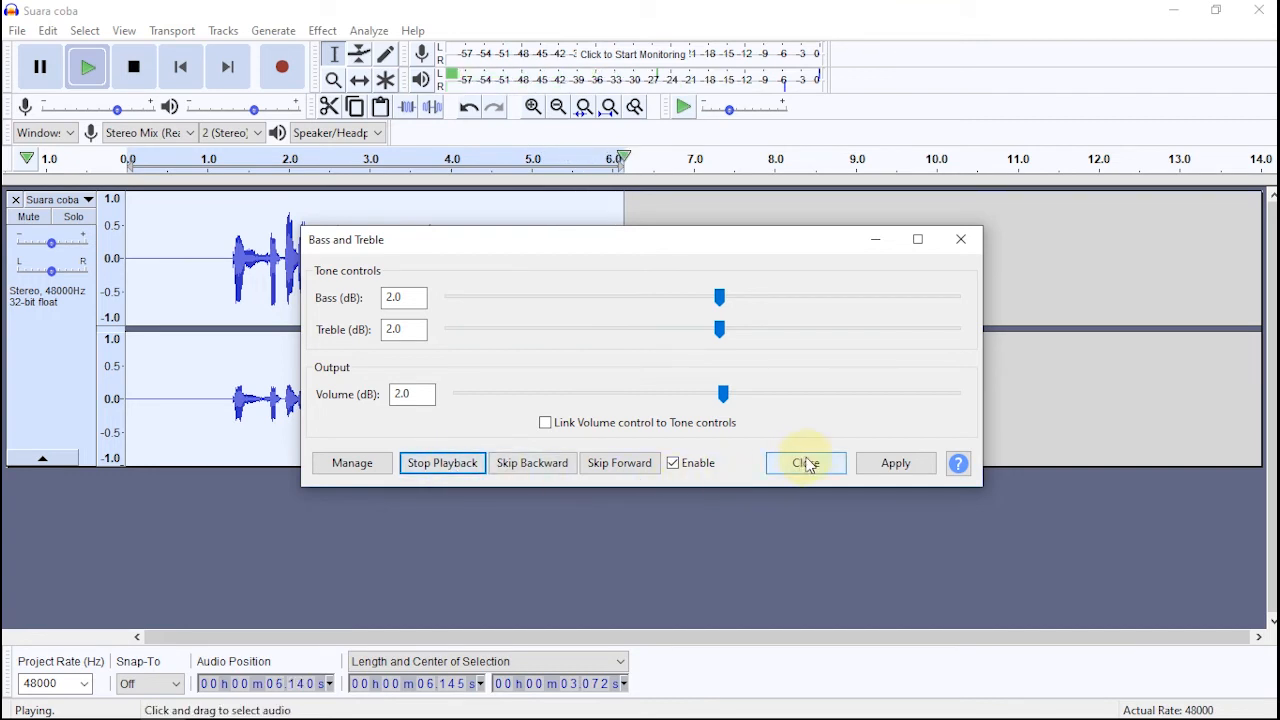
left_click(907, 466)
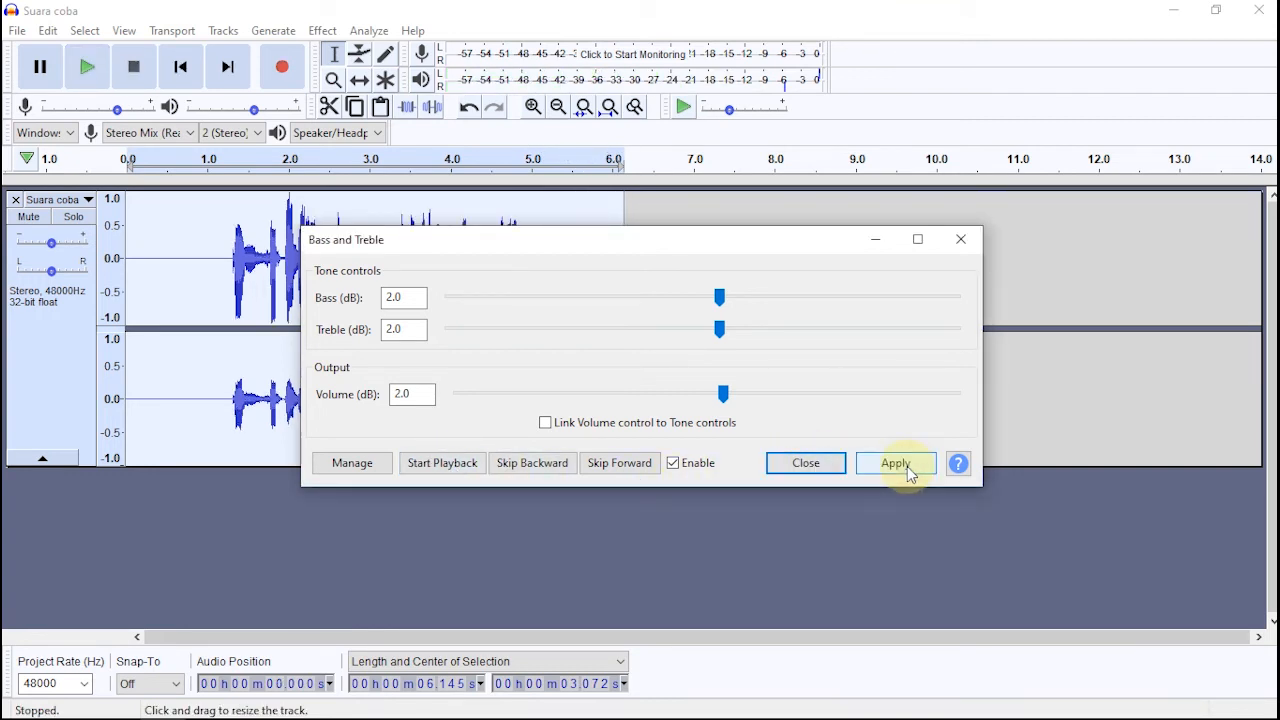
left_click_drag(585, 239, 782, 208)
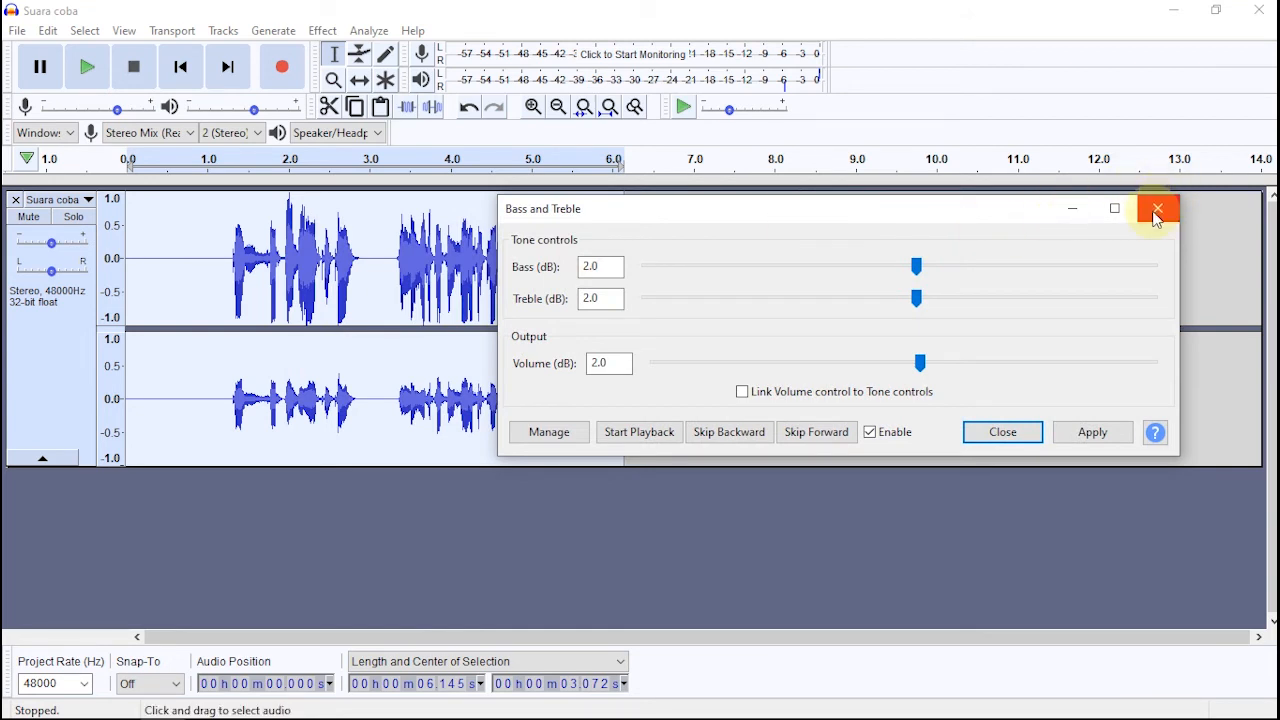
left_click(995, 432)
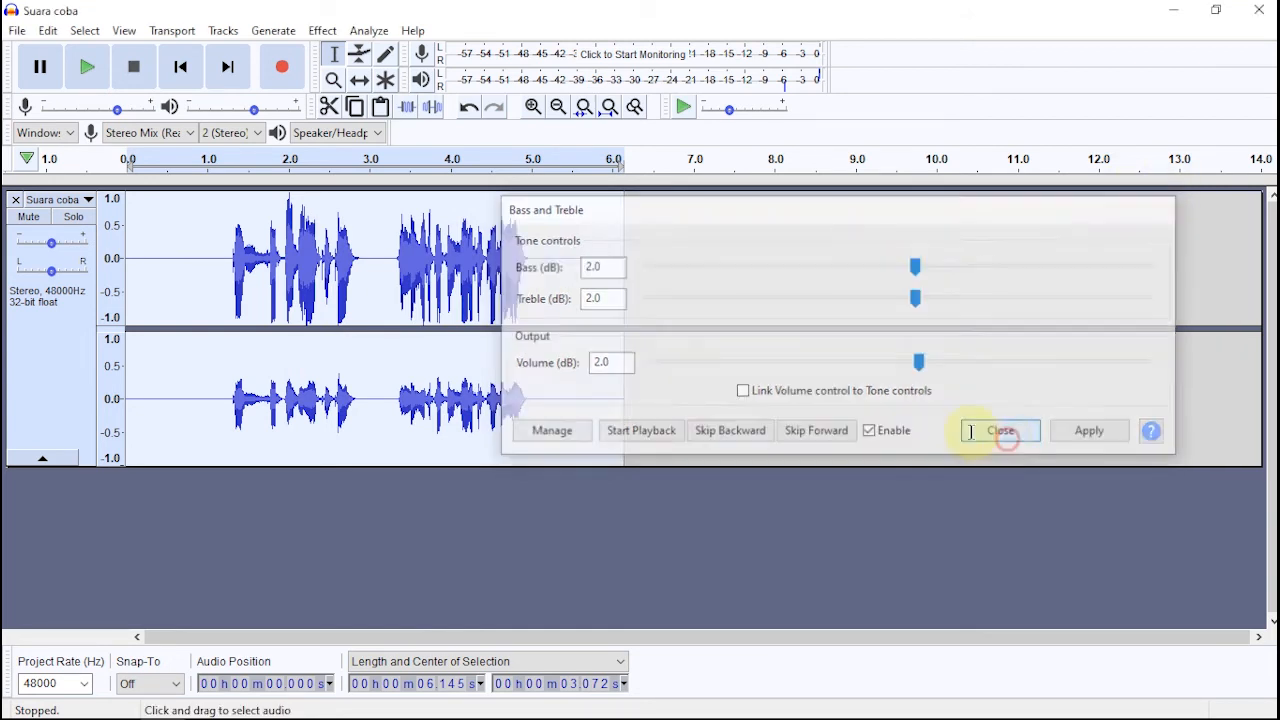
Step: Apply Equalization with the Bass Boost curve to the whole track and play back the result
left_click(307, 243)
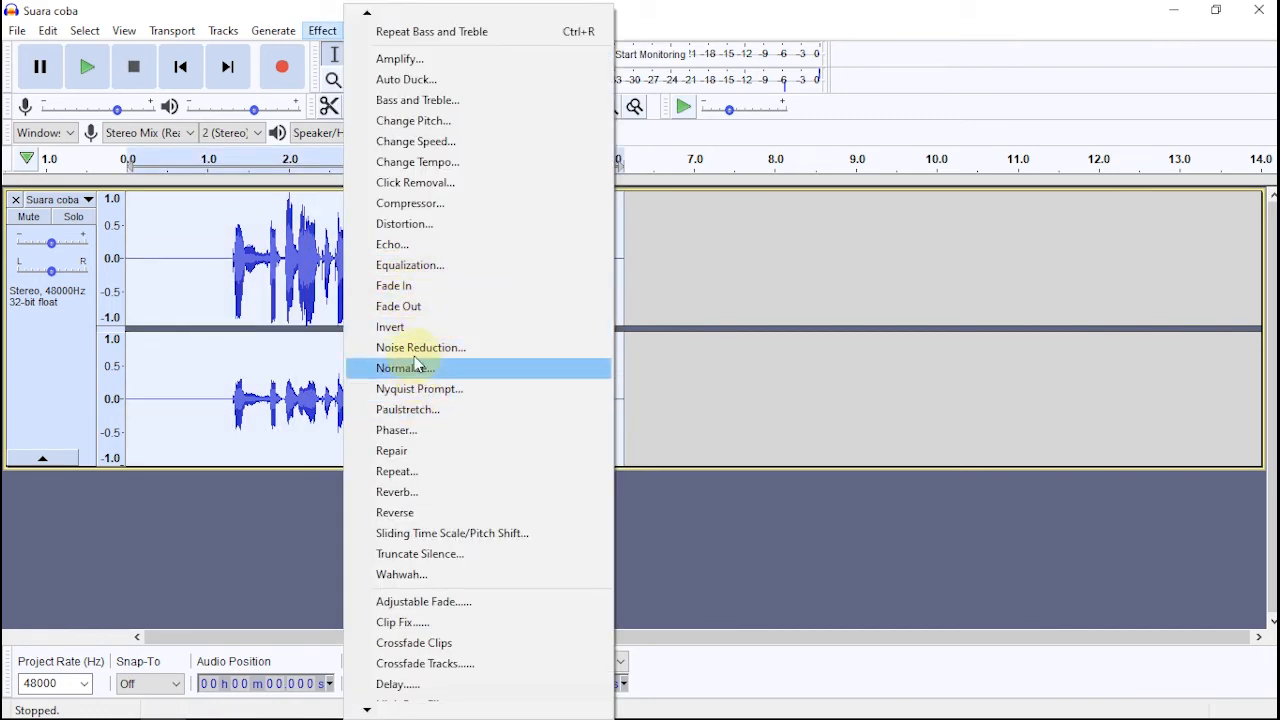
left_click(421, 264)
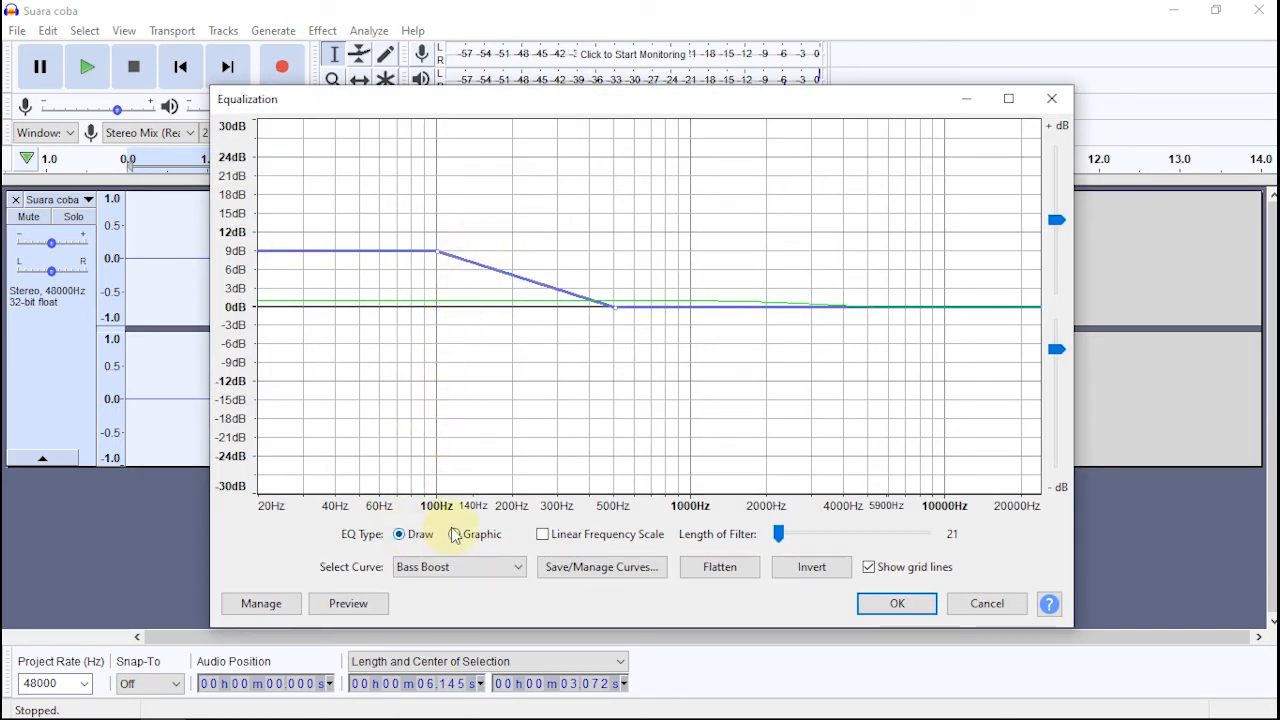
left_click(420, 570)
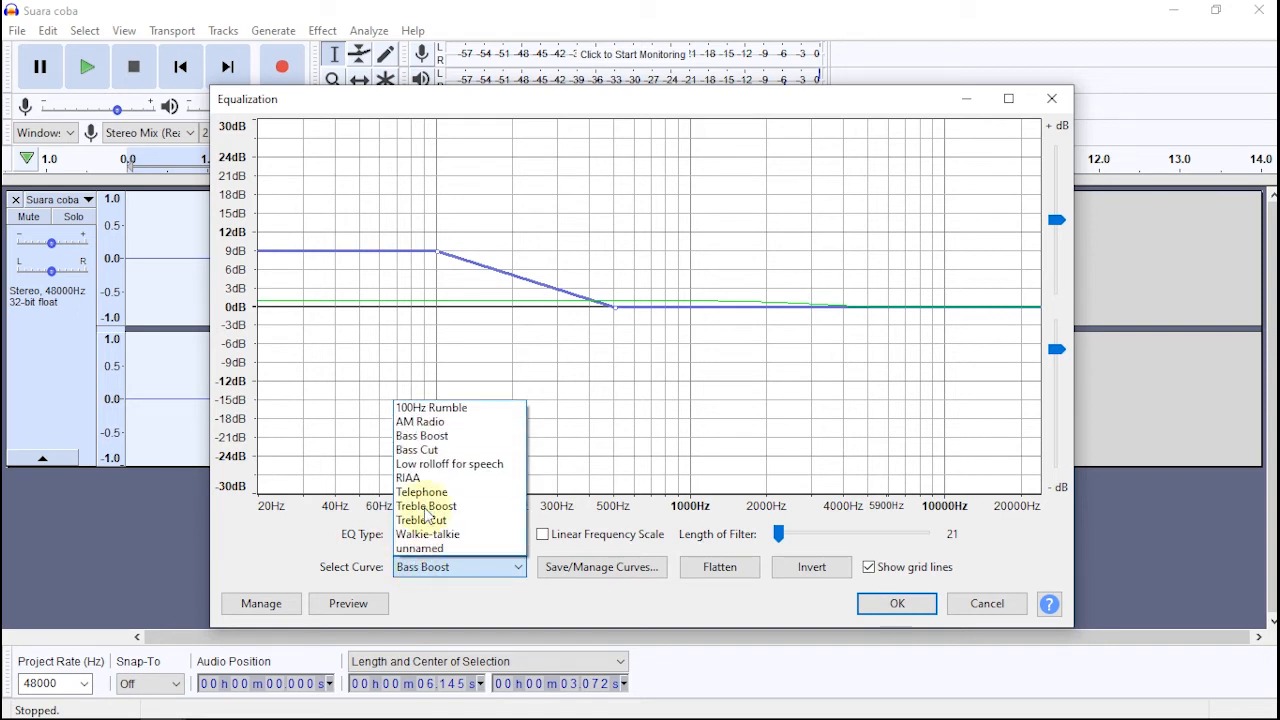
left_click(417, 438)
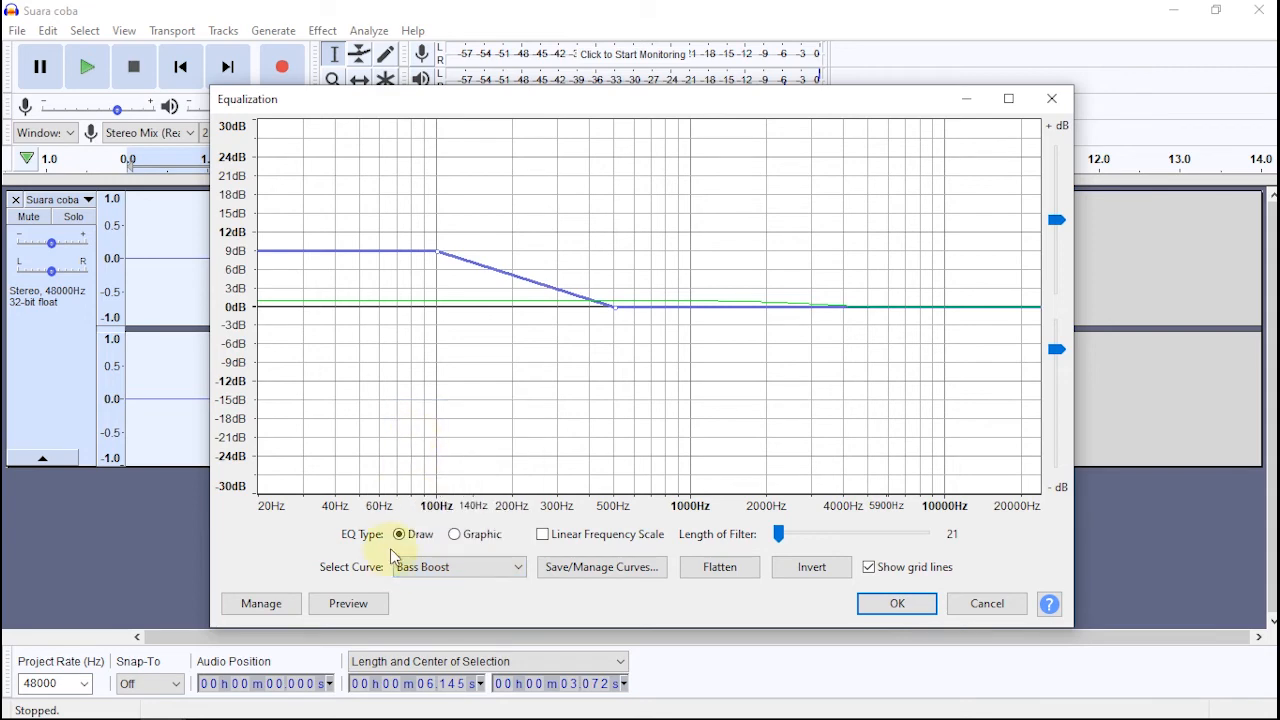
left_click(897, 603)
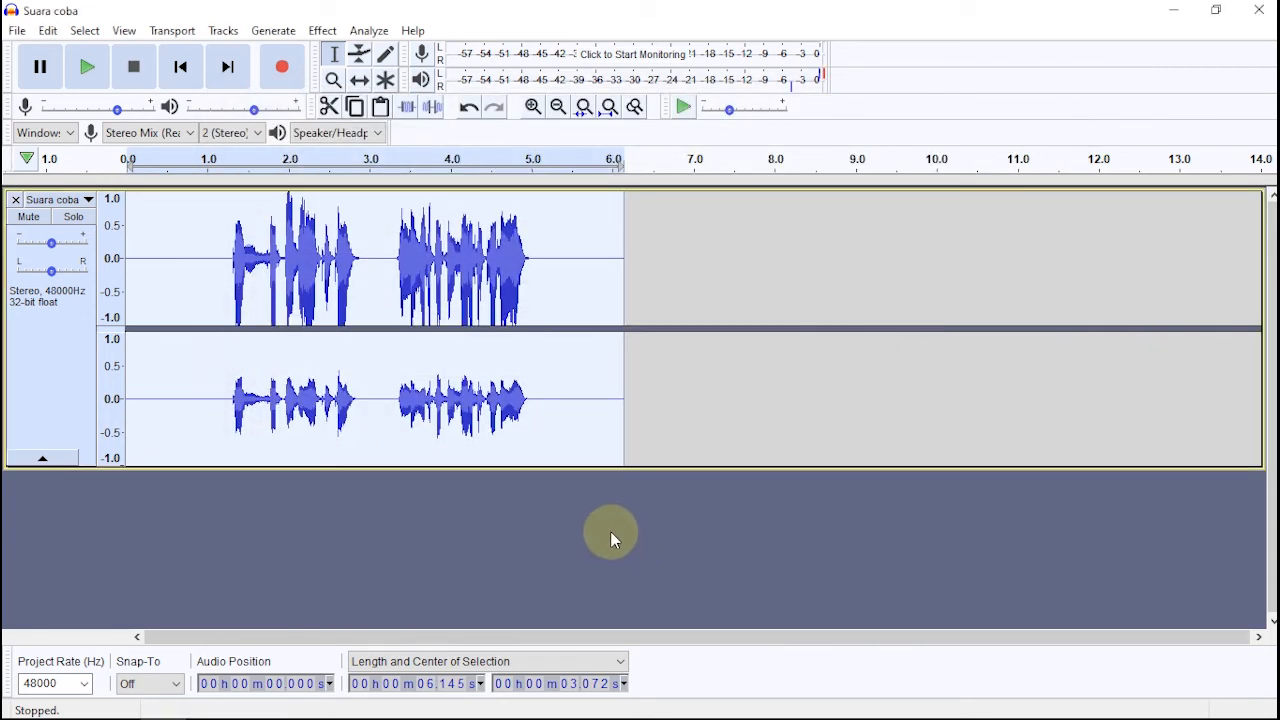
key("space")
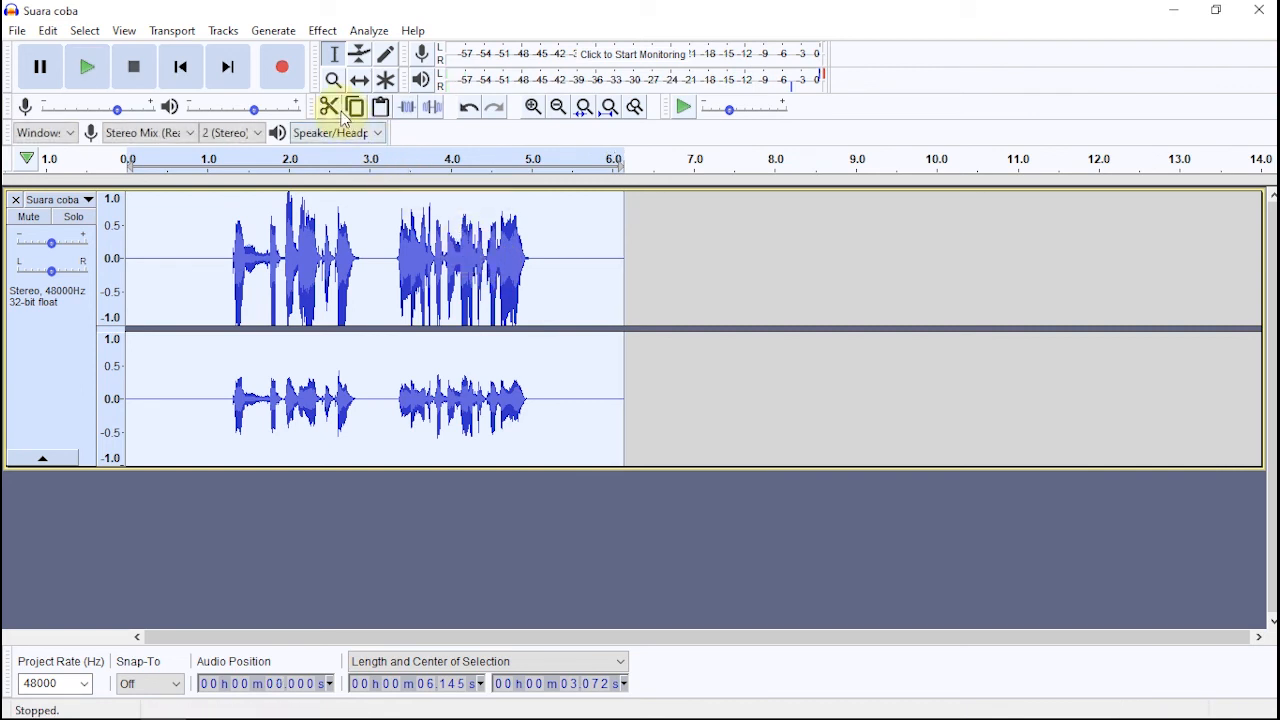
Step: Export the audio as Suara coba.wav in WAV (Microsoft) signed 16-bit PCM format to the guakan preset folder
left_click(17, 36)
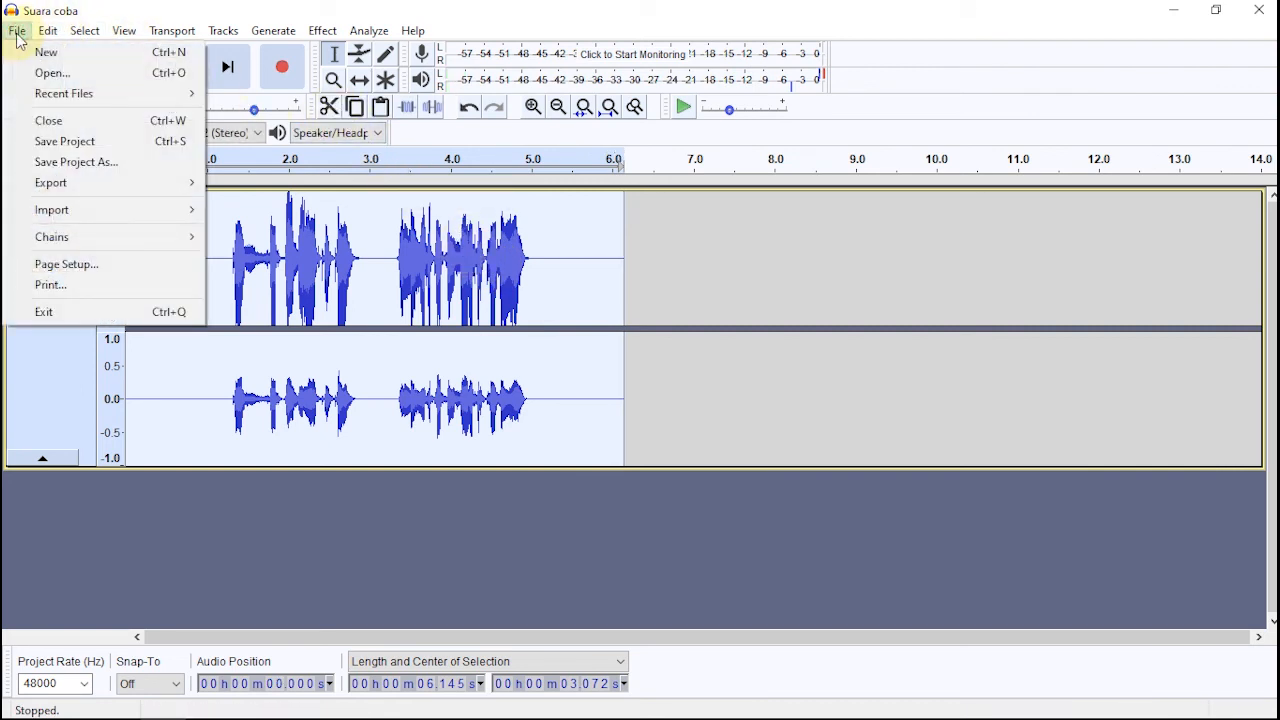
mouse_move(46, 183)
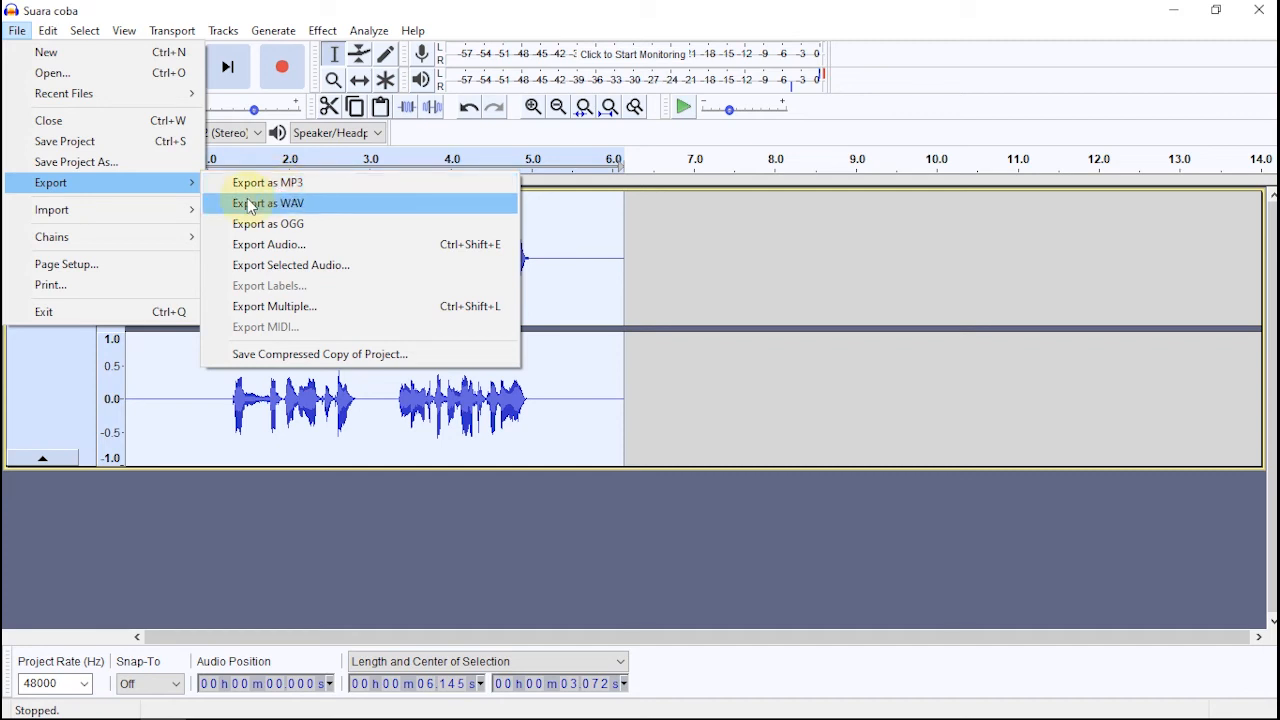
left_click(293, 206)
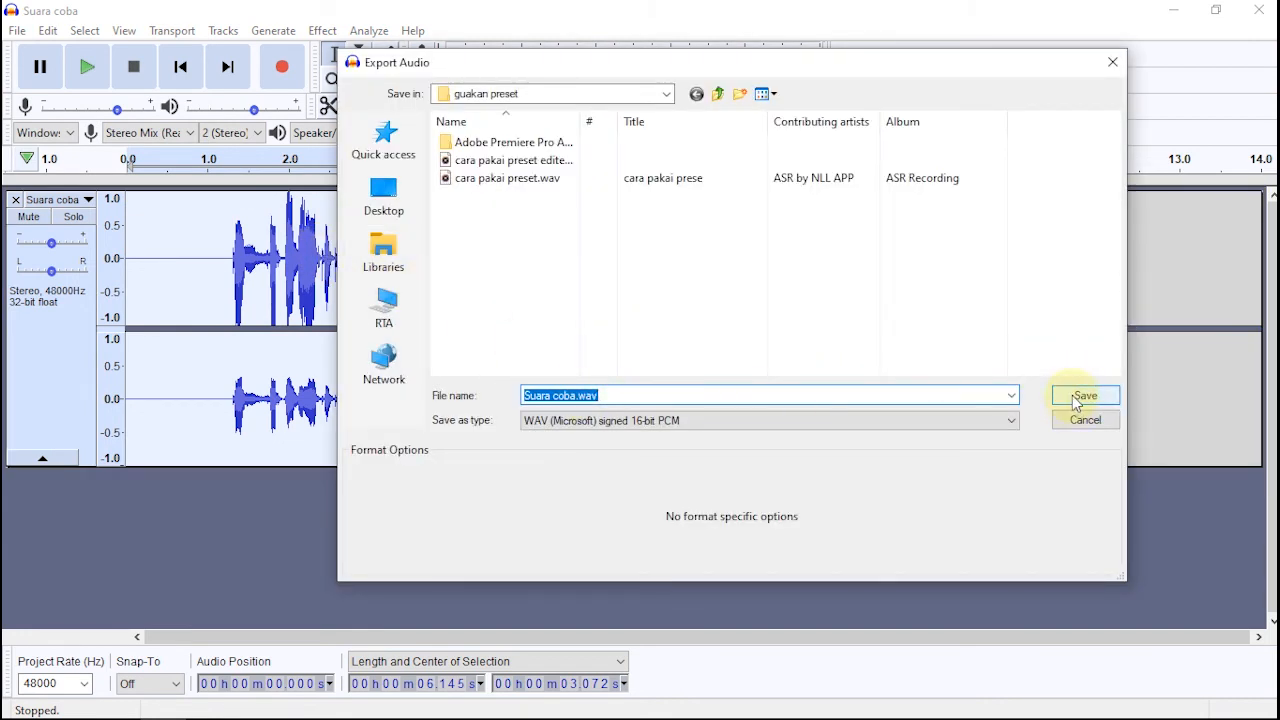
left_click(763, 421)
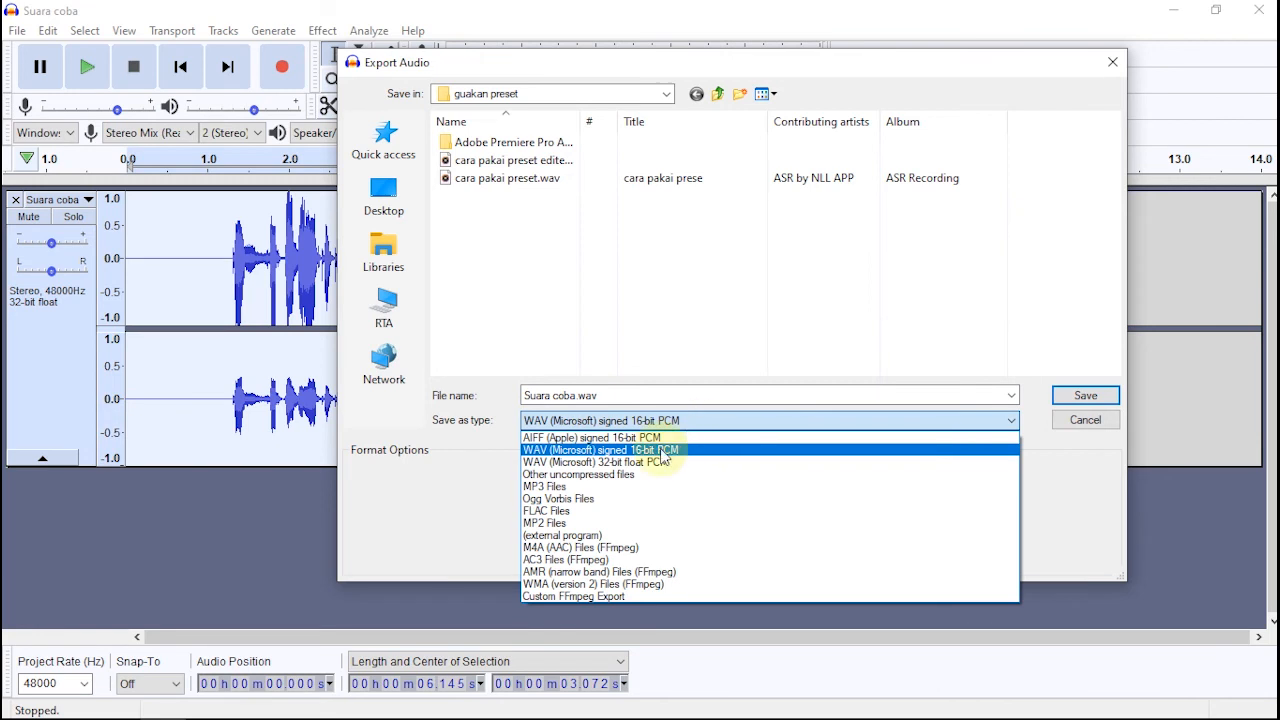
left_click(563, 451)
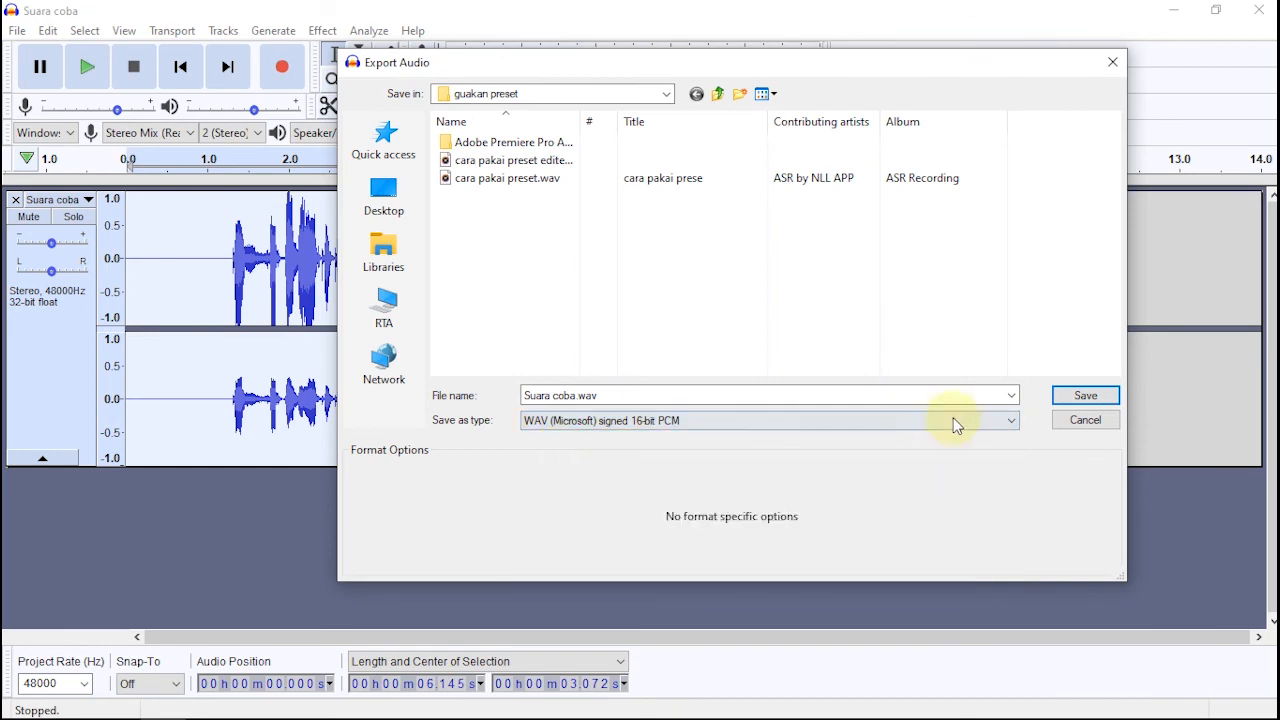
left_click(1088, 397)
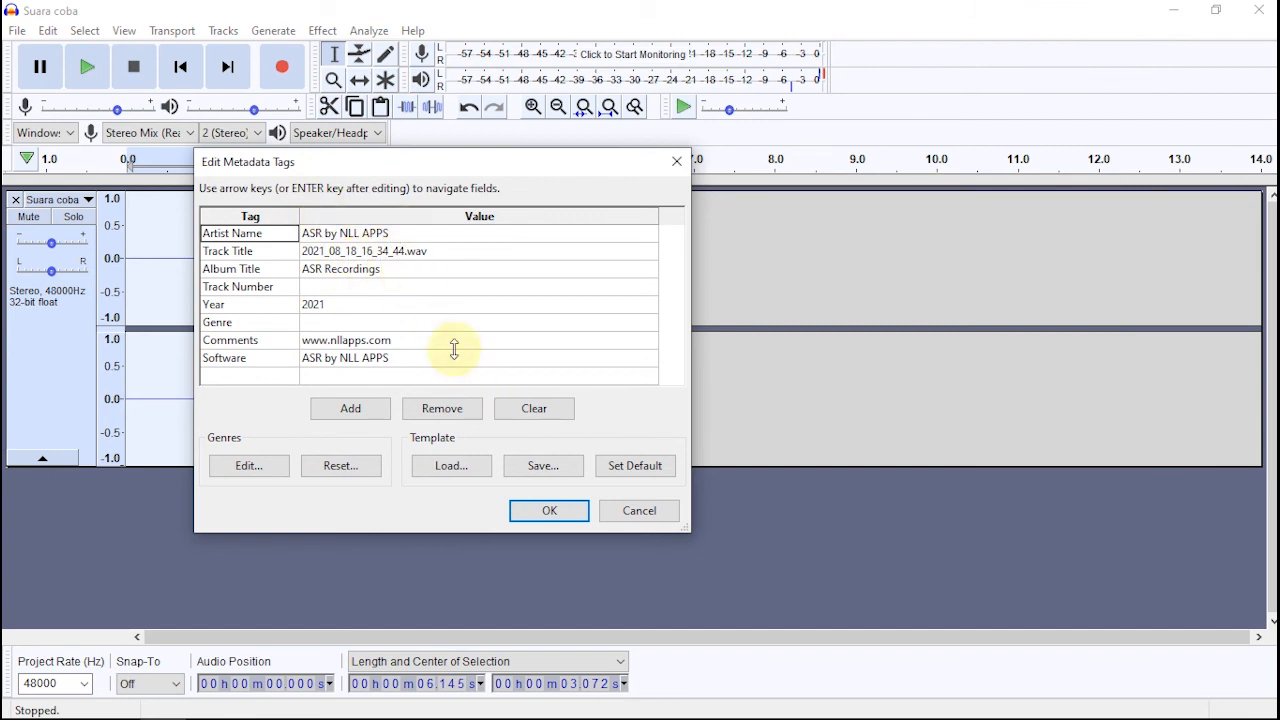
Step: Clear all existing metadata tags, set the artist name to ALTER IMAJI and complete the export
left_click_drag(452, 365, 266, 224)
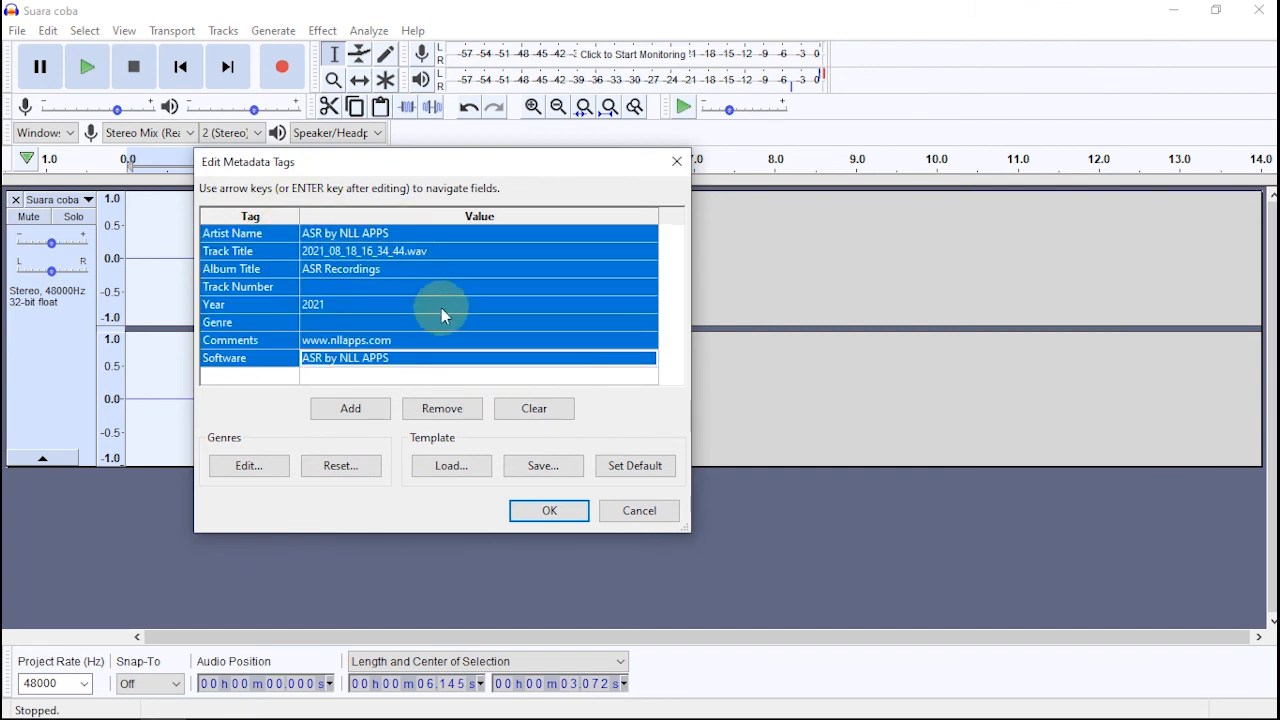
left_click(541, 421)
left_click(319, 237)
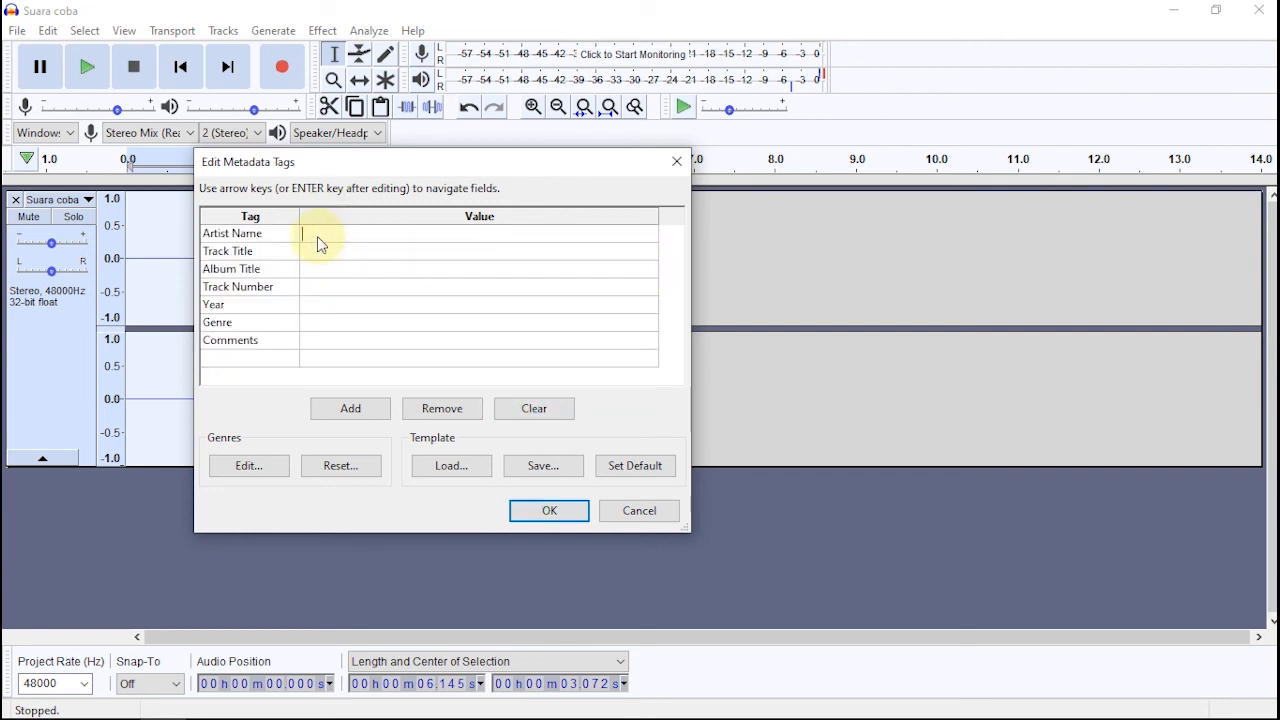
key("shift")
left_click(342, 252)
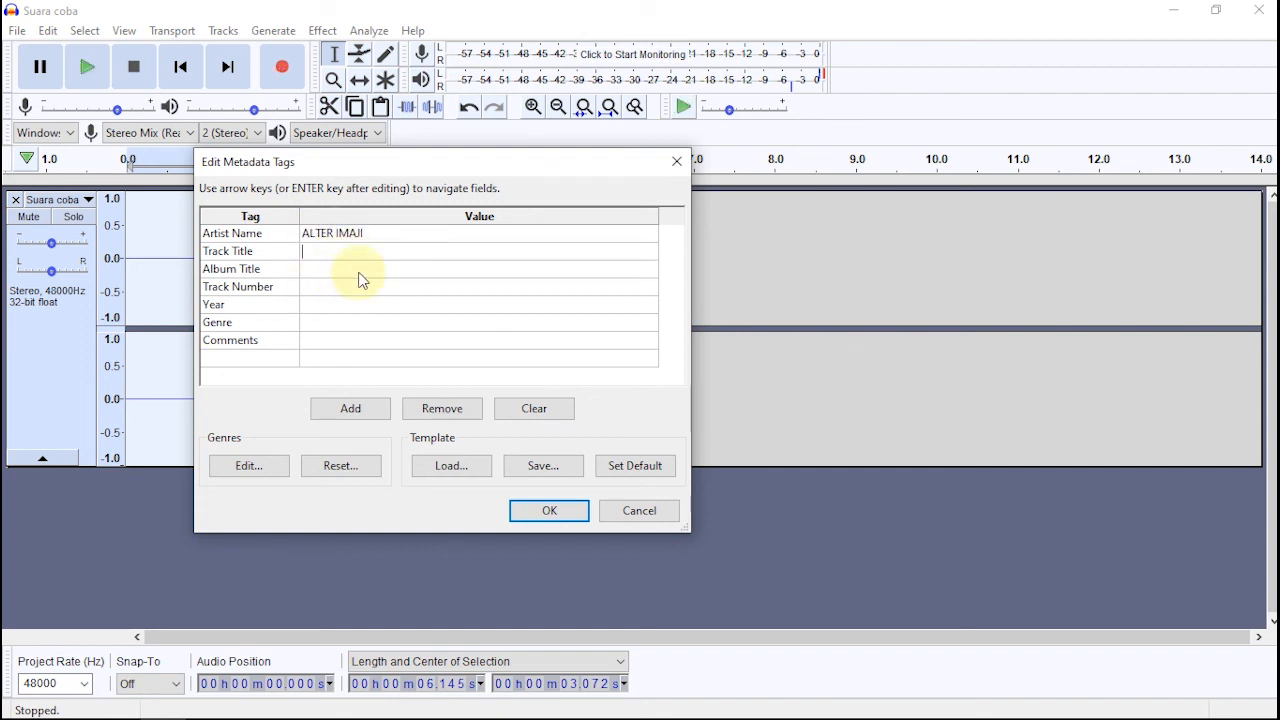
left_click(550, 512)
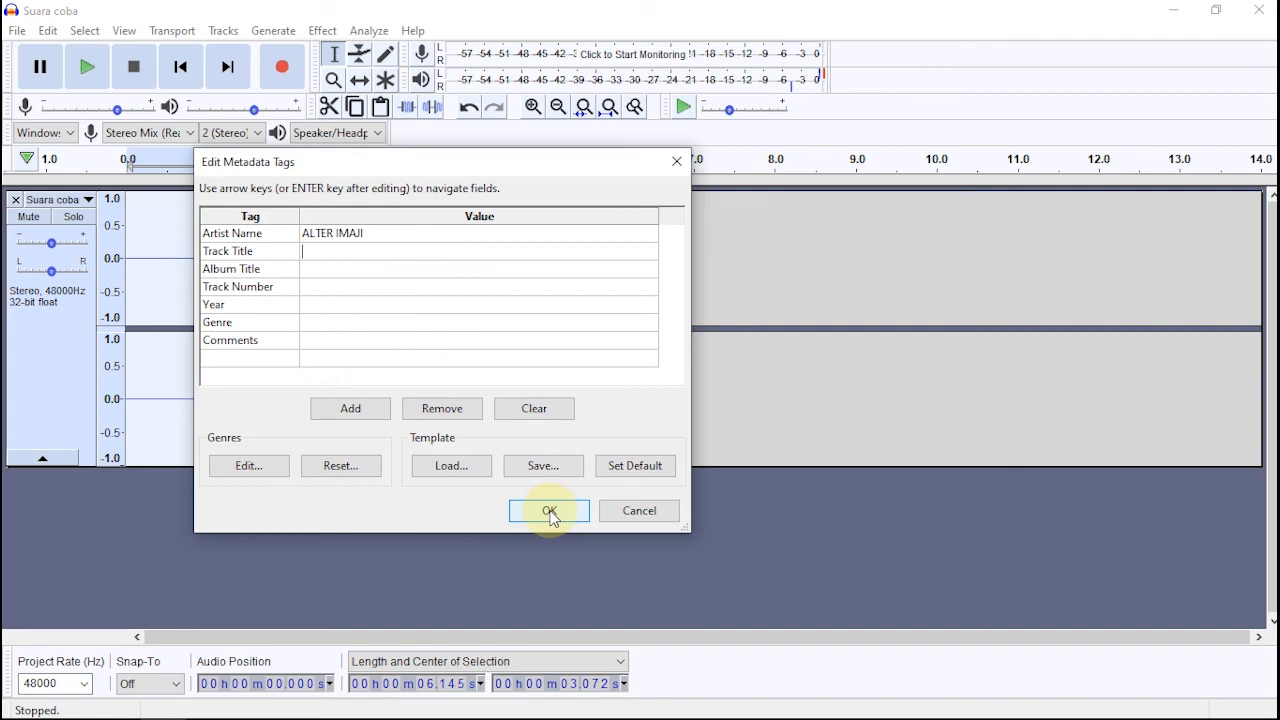
left_click(550, 512)
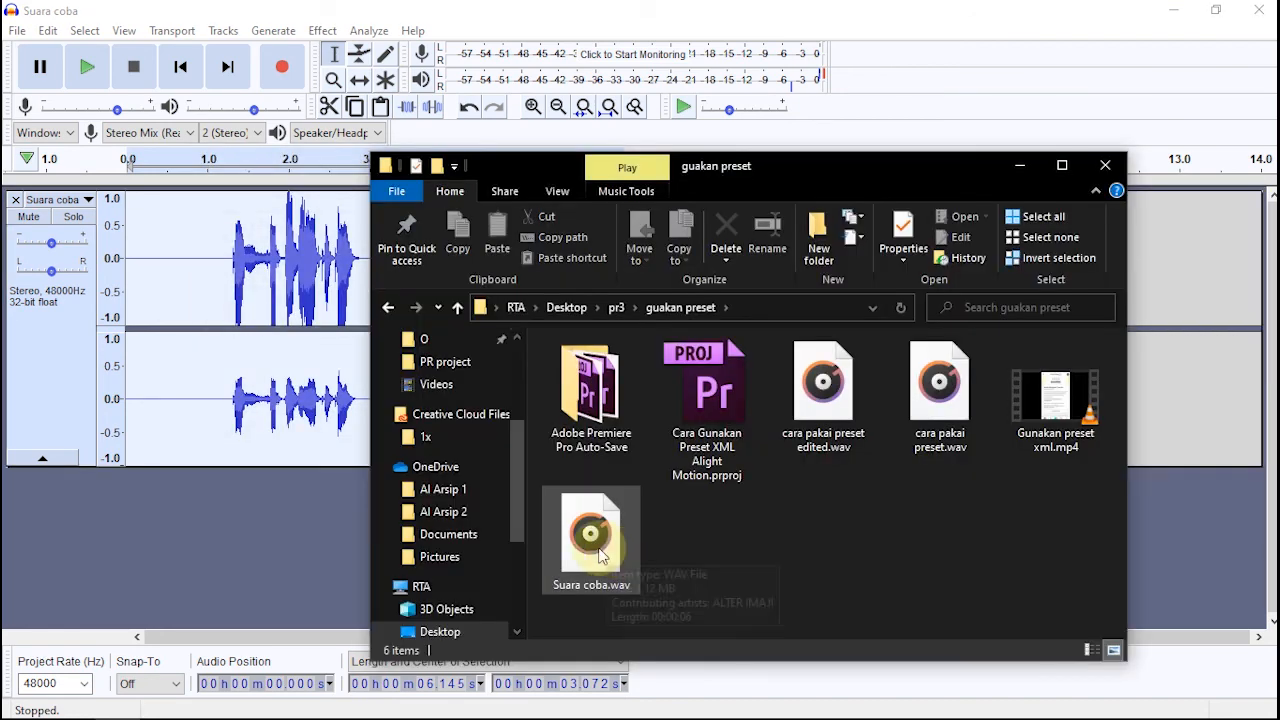
Step: Open the exported Suara coba.wav from the guakan preset folder in the default music player
left_click(601, 550)
double_click(602, 553)
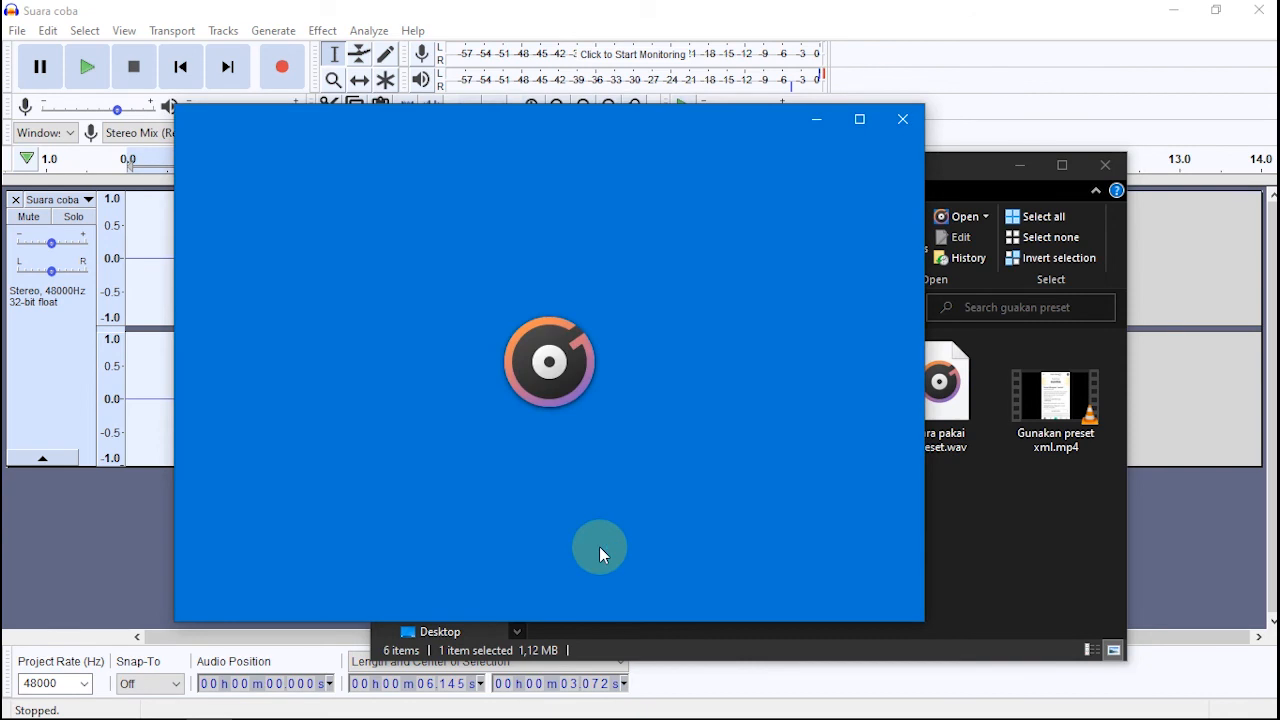